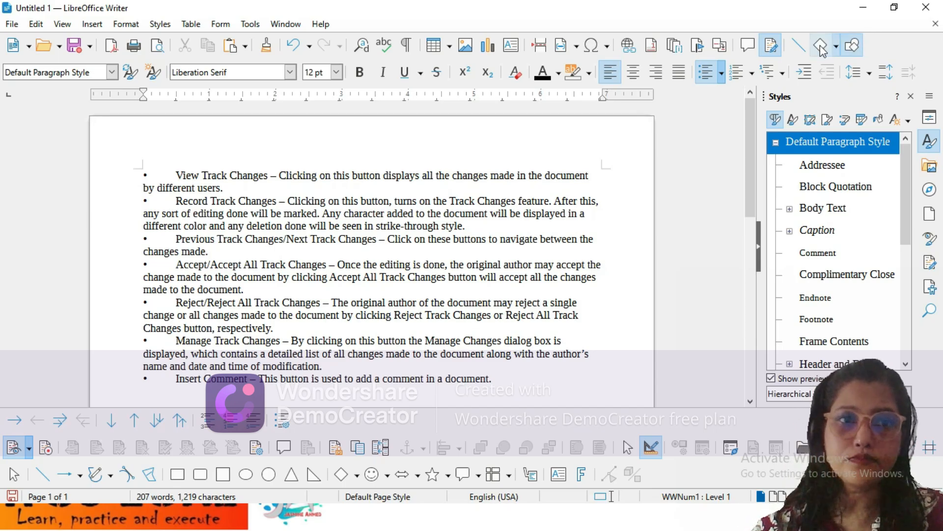
# Step: Redisplay the Track Changes toolbar and view the available ways of showing tracked changes
pyautogui.click(769, 46)
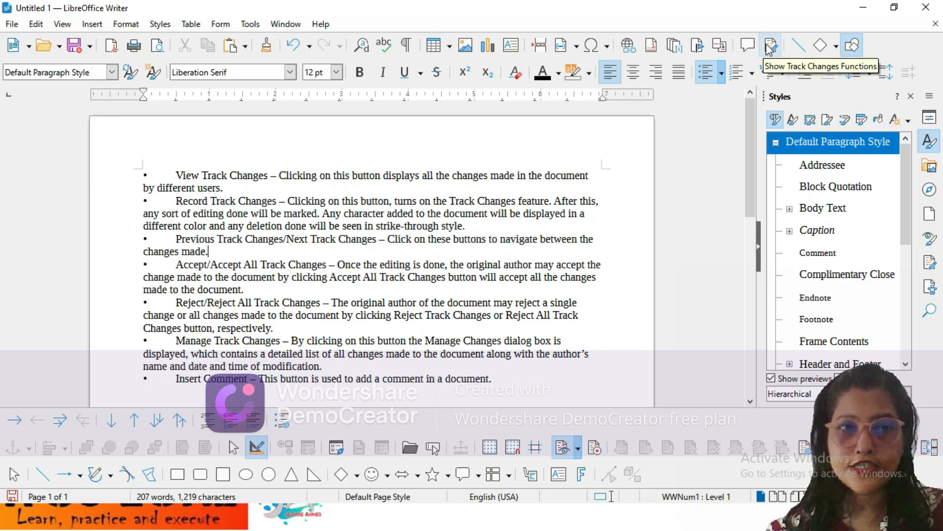
pyautogui.click(770, 46)
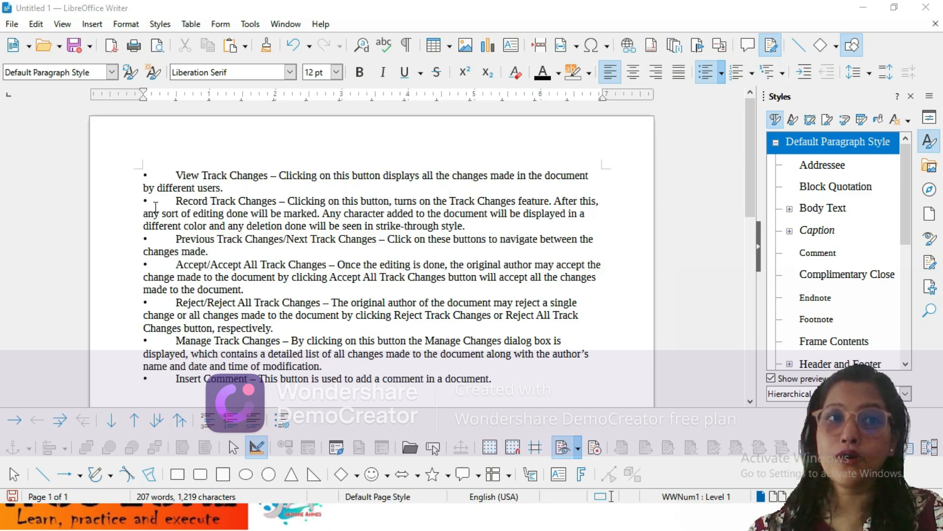
pyautogui.click(577, 448)
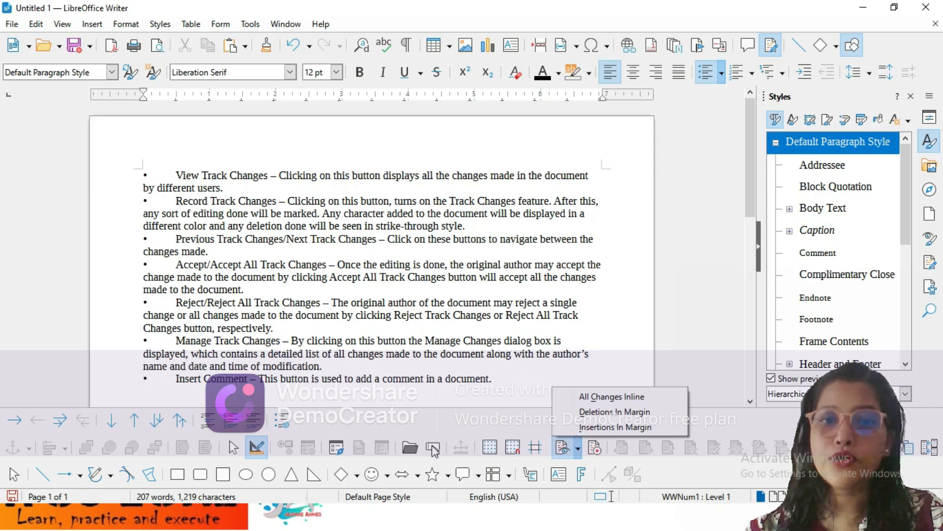
pyautogui.click(344, 392)
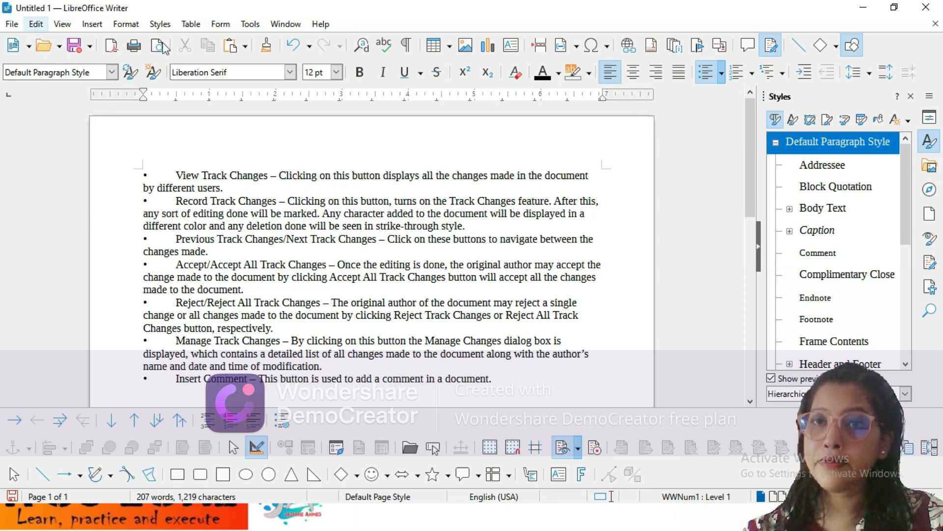
# Step: Turn on recording of tracked changes and insert extra spaces after "View Track Changes" in the first bullet
pyautogui.click(36, 24)
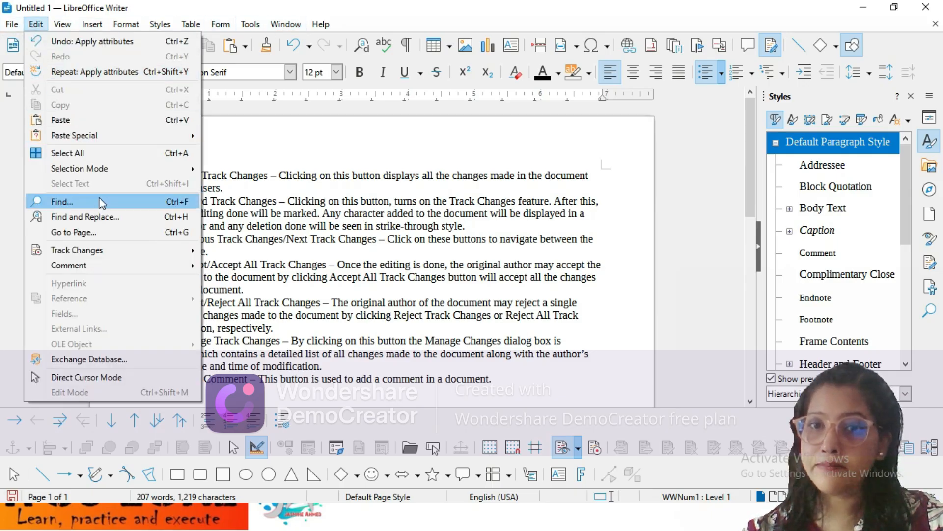
pyautogui.moveTo(113, 253)
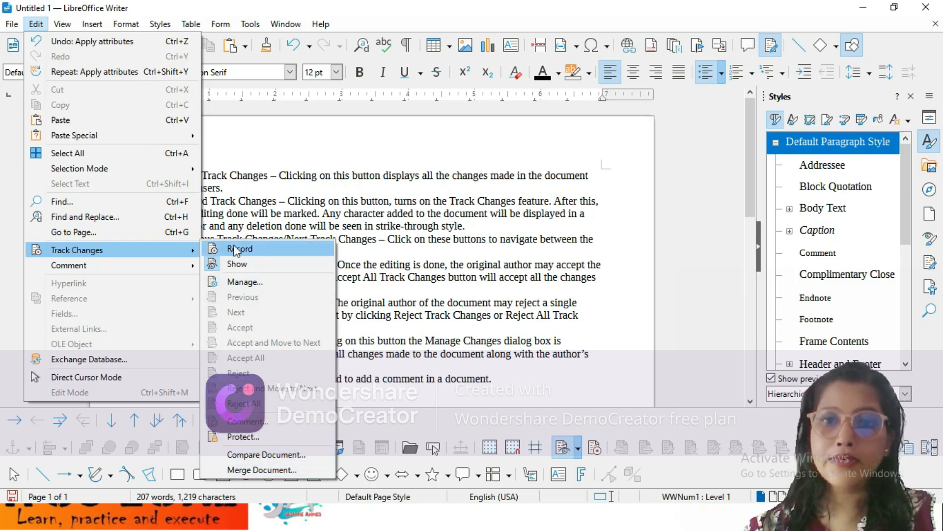
pyautogui.click(241, 250)
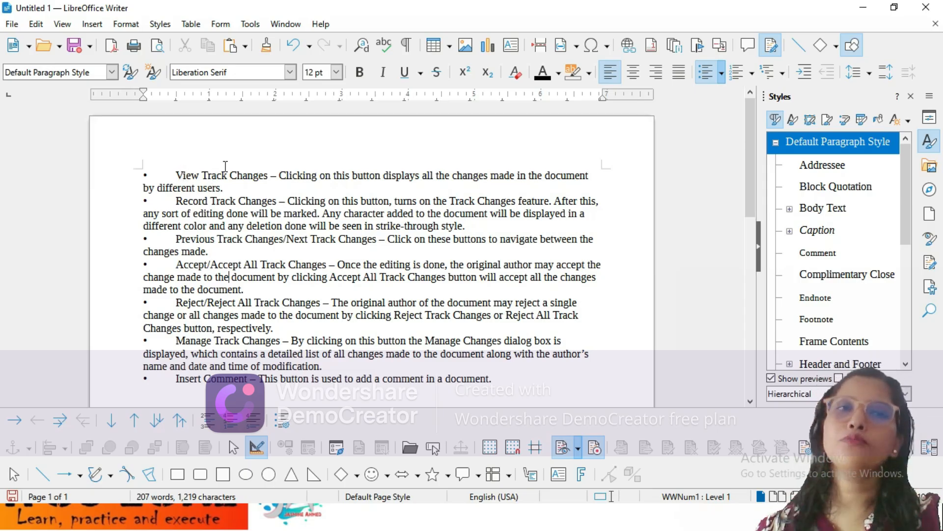
pyautogui.click(270, 175)
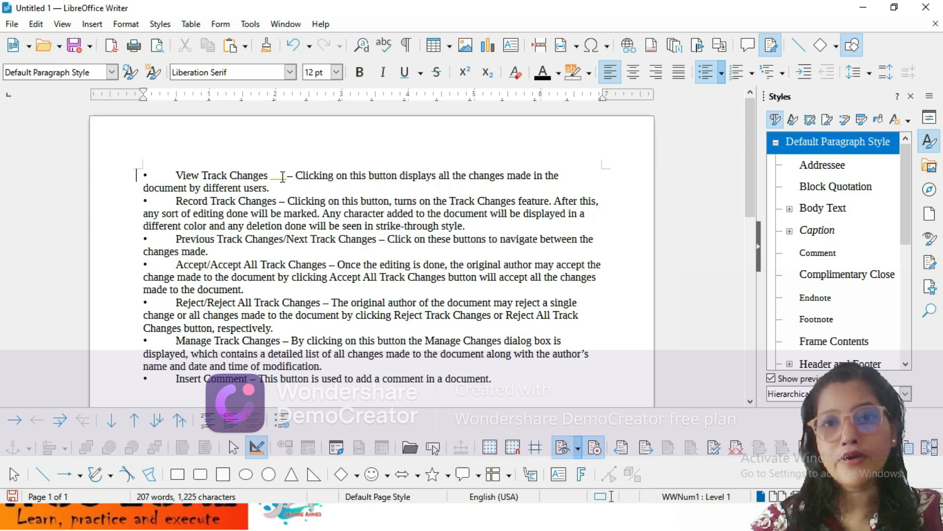
# Step: Replace the word "Clicking" with "Pressing" in the first bullet
pyautogui.moveTo(296, 176); pyautogui.dragTo(337, 175)
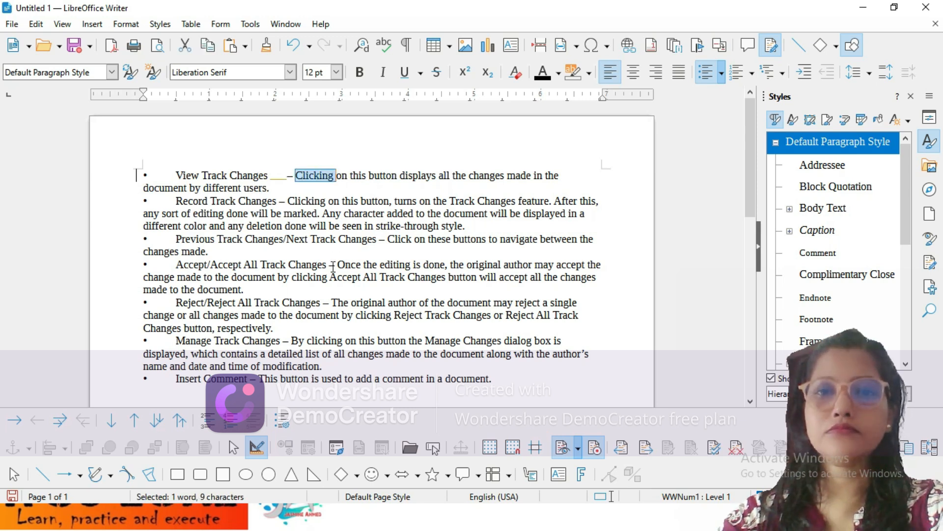
pyautogui.write('Pre')
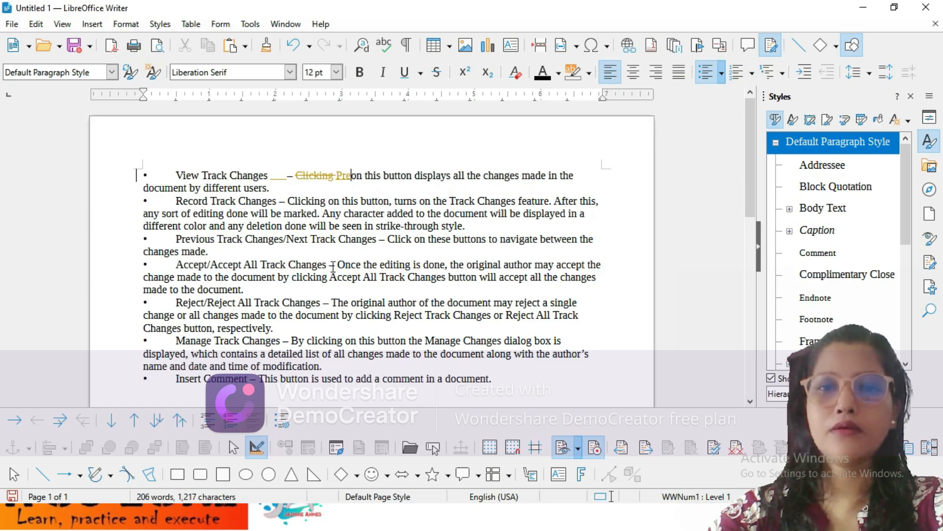
pyautogui.write('ssind')
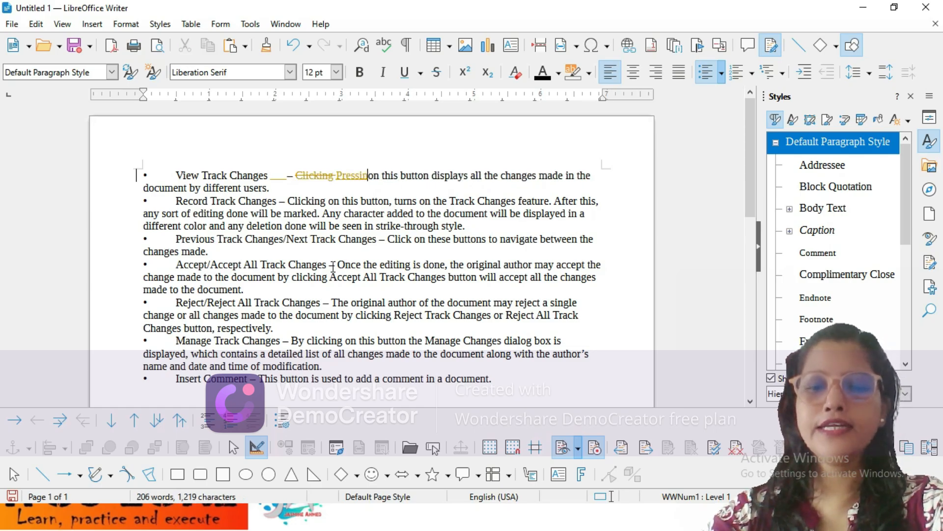
pyautogui.press('BackSpace')
pyautogui.write('g')
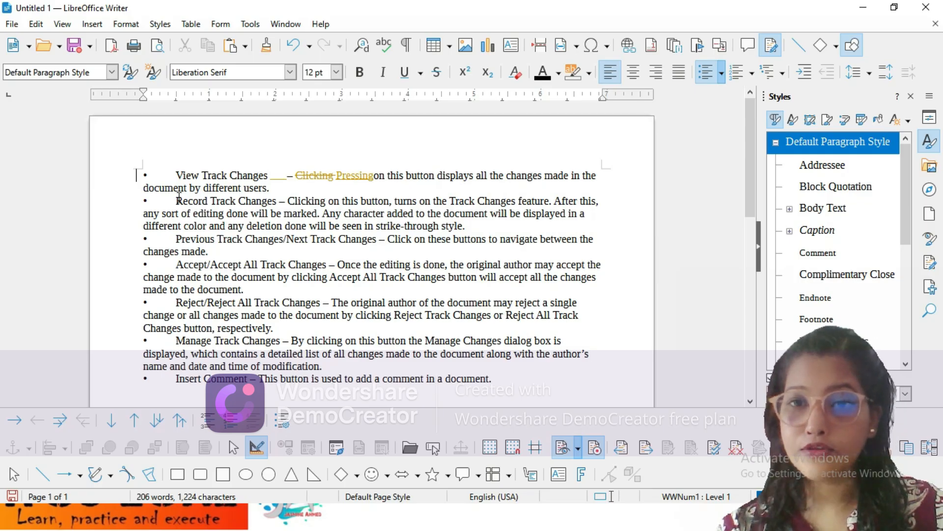
pyautogui.moveTo(177, 199); pyautogui.dragTo(334, 213)
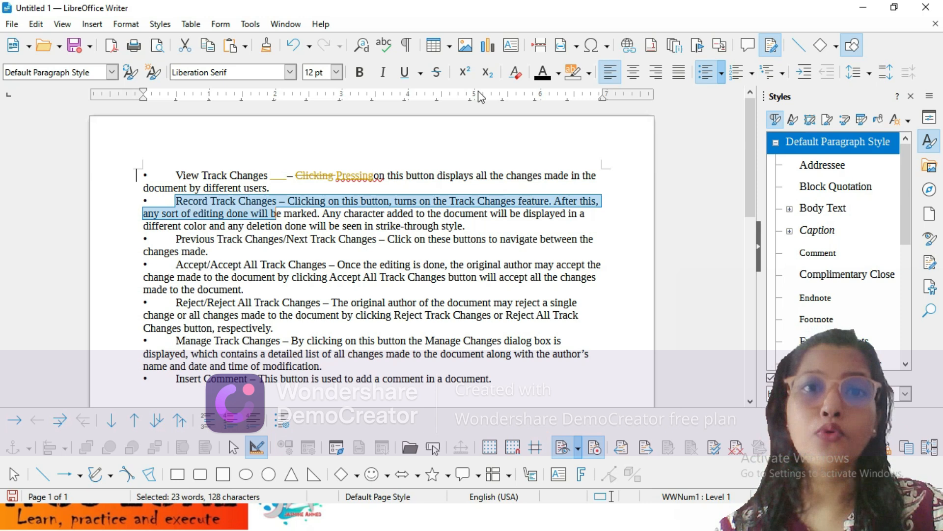
pyautogui.click(361, 73)
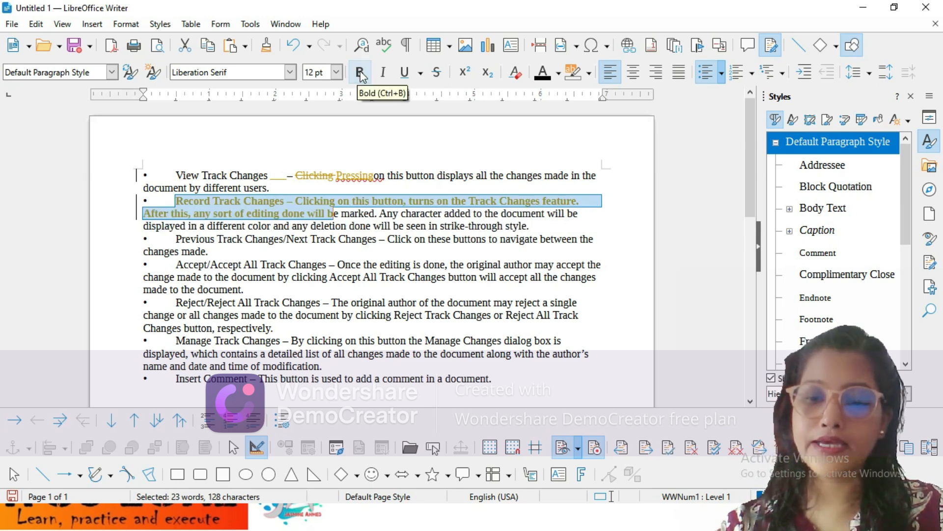
pyautogui.hotkey('ctrl', 'z')
pyautogui.click(245, 223)
# Step: Make the heading words "Record Track Changes" in the second bullet bold
pyautogui.moveTo(279, 203); pyautogui.dragTo(178, 203)
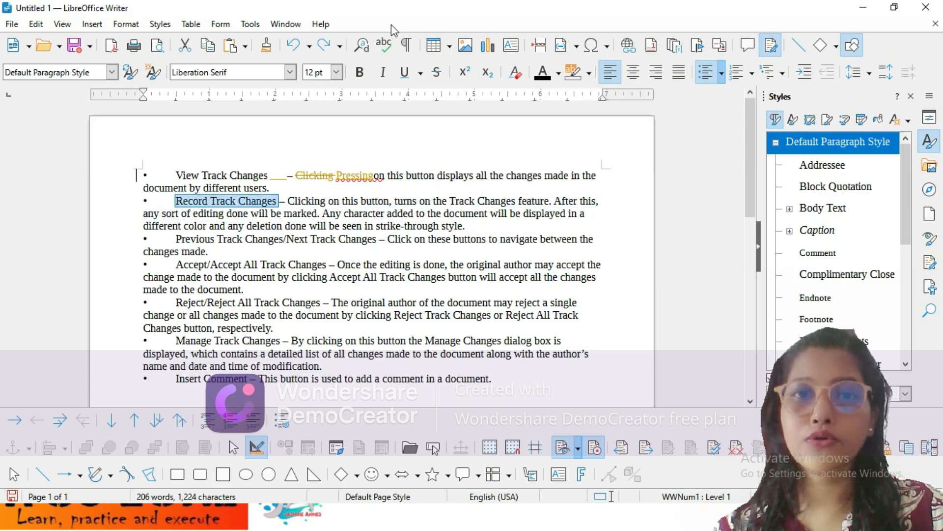
pyautogui.click(360, 74)
pyautogui.click(208, 175)
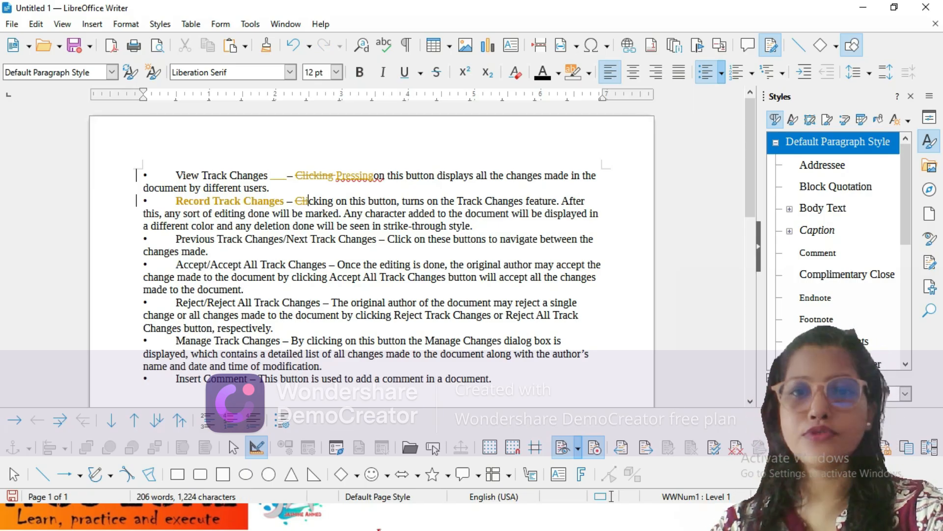
# Step: Delete "Clicking on this button, turns on the Track Changes f" from the second bullet
pyautogui.press('Delete')
pyautogui.press('Delete')
pyautogui.press('Delete')
pyautogui.press('Delete')
pyautogui.press('Delete')
pyautogui.press('Delete')
pyautogui.press('Delete')
pyautogui.press('Delete')
pyautogui.press('Delete')
pyautogui.press('Delete')
pyautogui.press('Delete')
pyautogui.press('Delete')
pyautogui.press('Delete')
pyautogui.press('Delete')
pyautogui.press('Delete')
pyautogui.press('Delete')
pyautogui.press('Delete')
pyautogui.press('Delete')
pyautogui.press('Delete')
pyautogui.press('Delete')
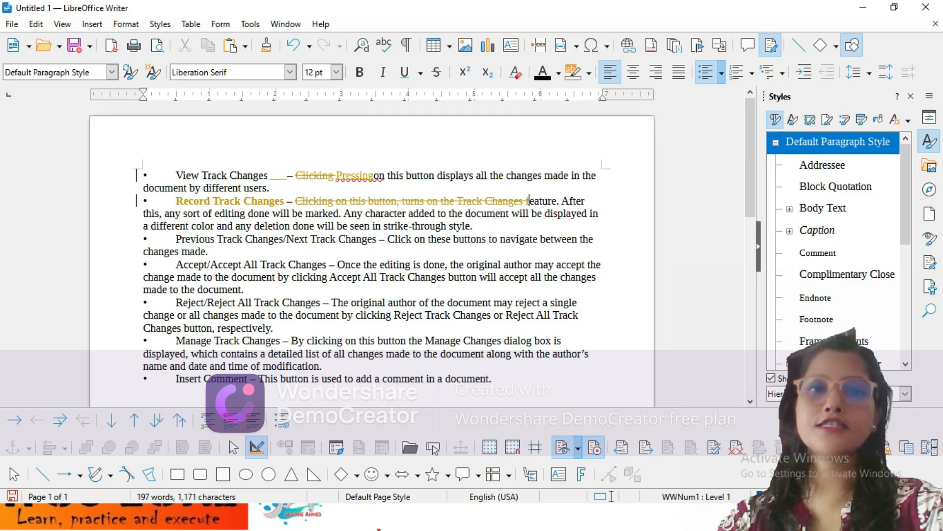
# Step: Delete backwards from the start of the "Accept/Accept All Track Changes" bullet through " made." at the end of the preceding bullet
pyautogui.click(174, 264)
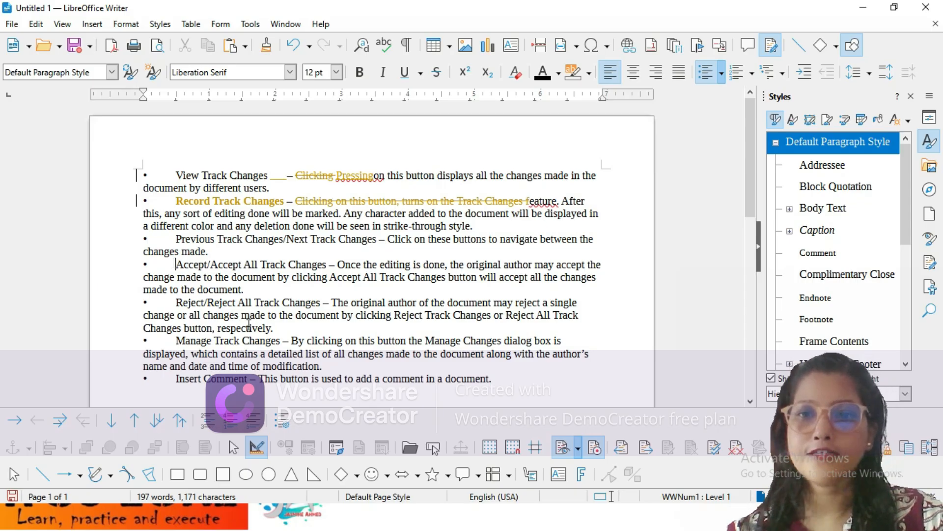
pyautogui.press('BackSpace')
pyautogui.press('BackSpace')
pyautogui.press('BackSpace')
pyautogui.press('BackSpace')
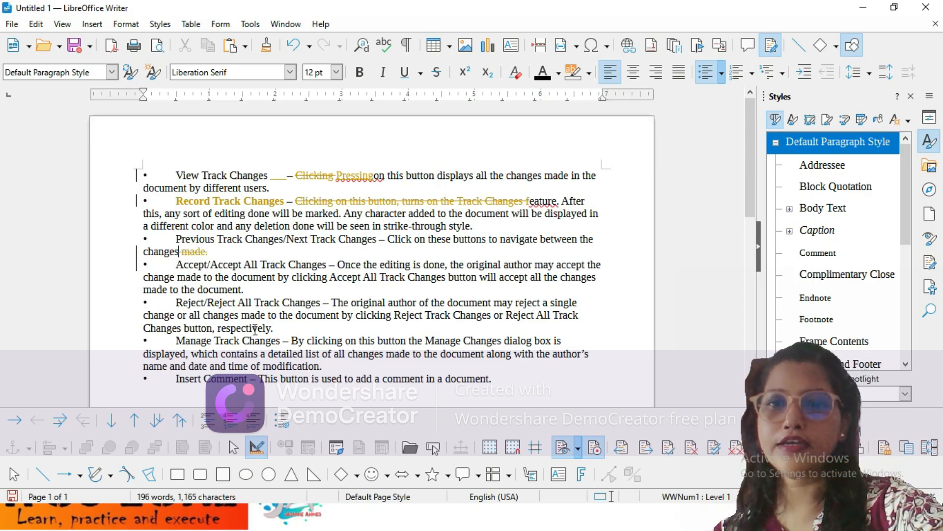
# Step: Undo the text deletions so far as to restore " made." at the end of the third bullet
pyautogui.hotkey('ctrl', 'z')
pyautogui.hotkey('ctrl', 'z')
pyautogui.hotkey('ctrl', 'z')
pyautogui.hotkey('ctrl', 'z')
pyautogui.hotkey('ctrl', 'z')
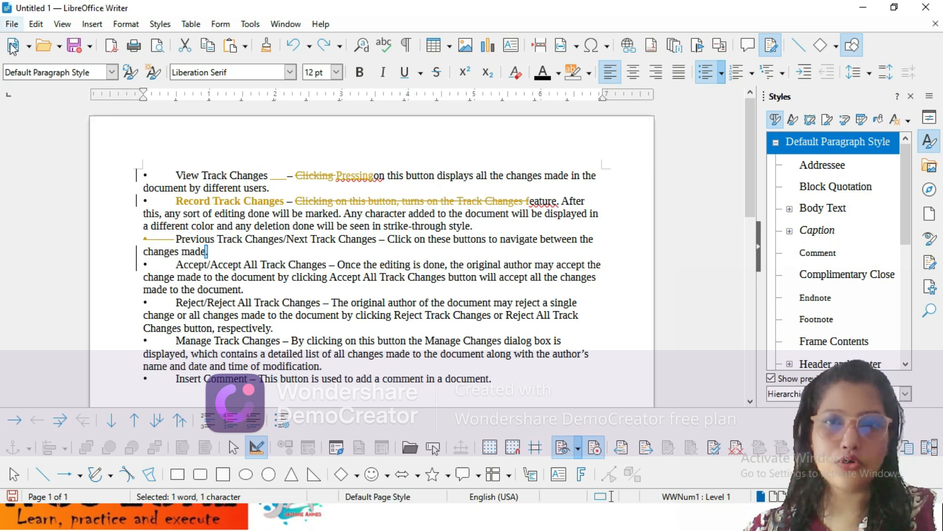
# Step: Turn off recording of tracked changes and insert extra spaces after "Accept/Accept All Track Changes" in the fourth bullet
pyautogui.click(36, 25)
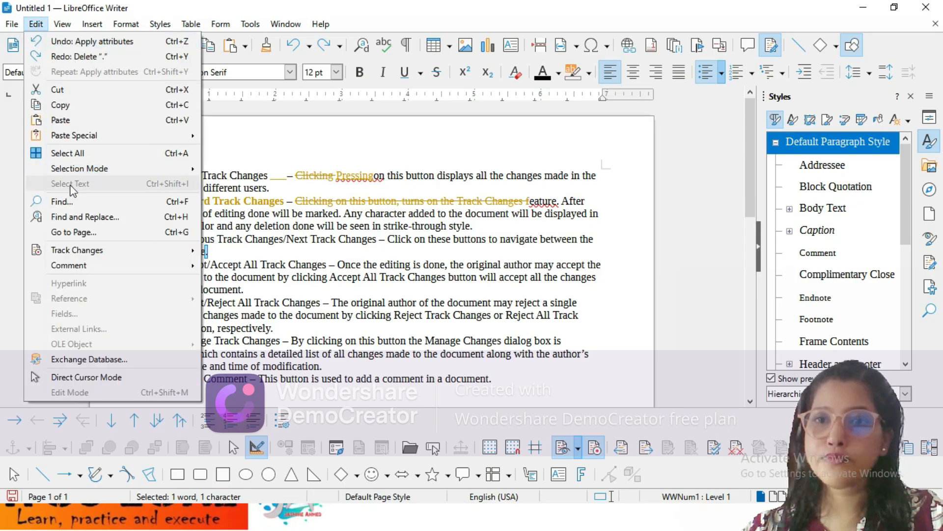
pyautogui.moveTo(84, 251)
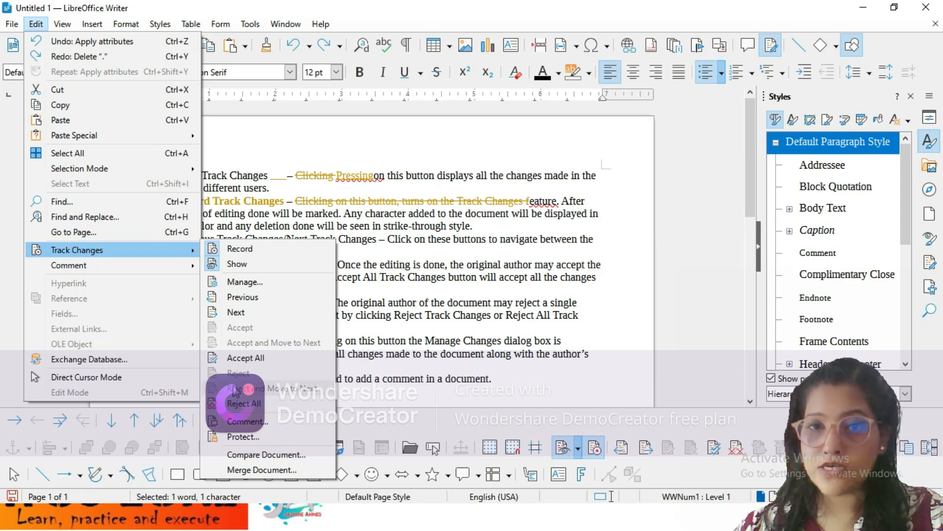
pyautogui.click(236, 251)
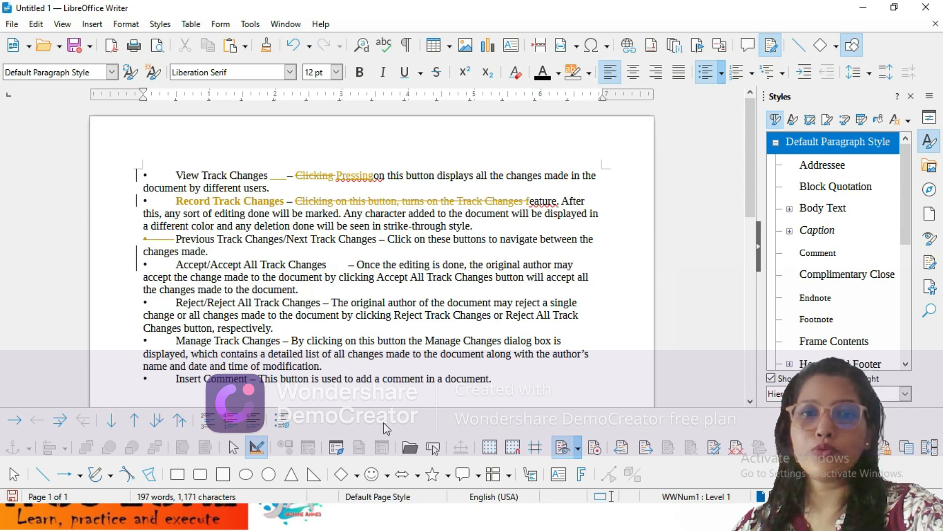
# Step: Turn recording of changes back on and delete the extra spaces and the final "s" of "Changes" in the fourth bullet
pyautogui.click(36, 24)
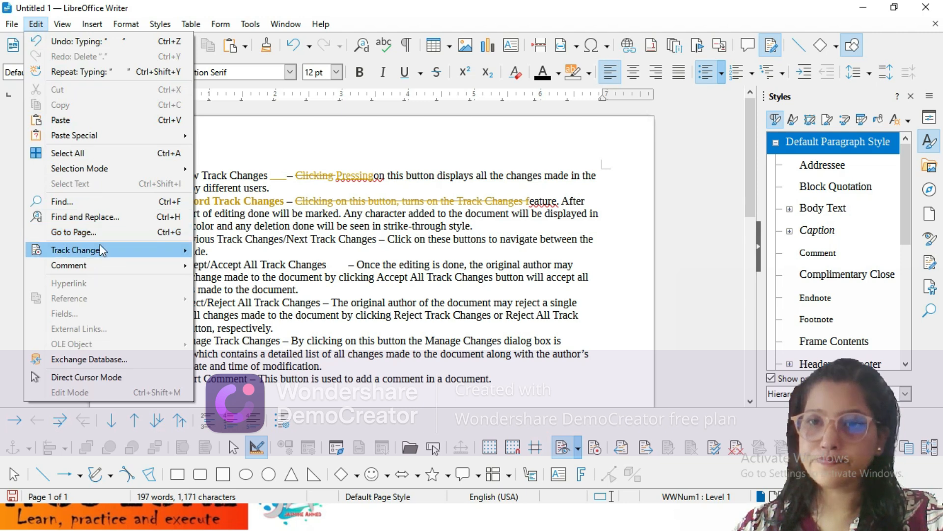
pyautogui.click(222, 249)
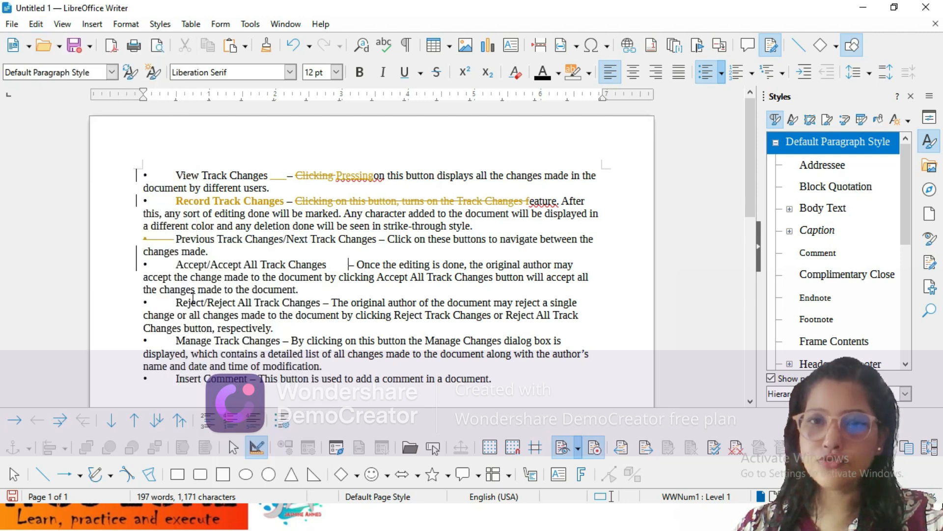
pyautogui.press('BackSpace')
pyautogui.press('BackSpace')
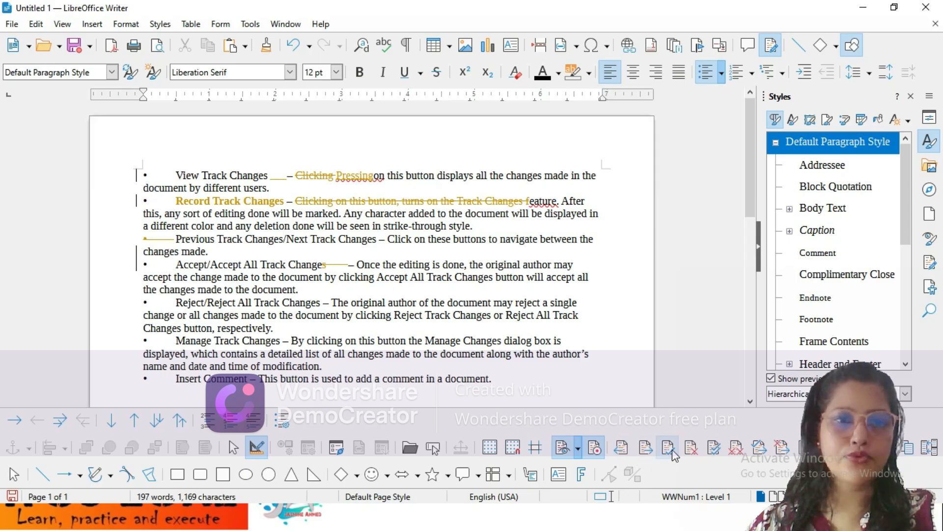
# Step: Step backwards through the tracked changes, starting from the deletion in the "Accept/Accept All Track Changes" bullet
pyautogui.click(621, 449)
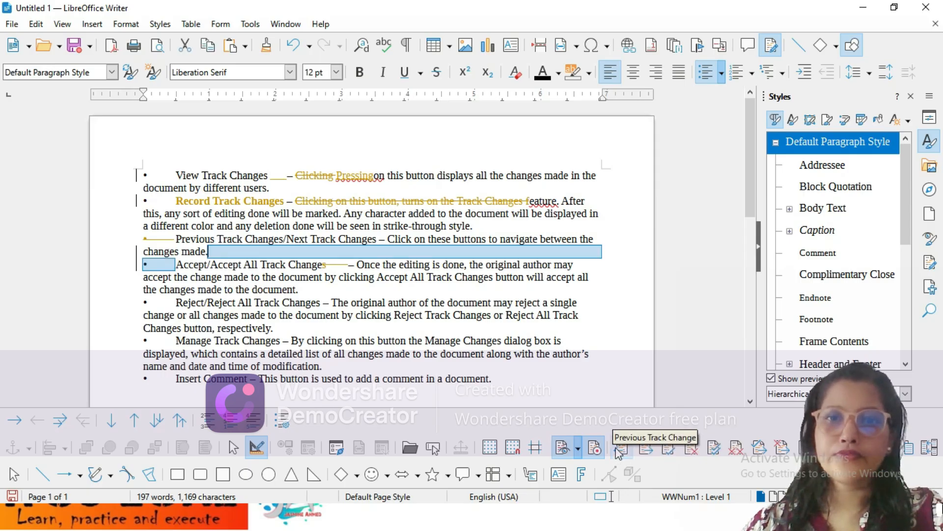
pyautogui.click(620, 449)
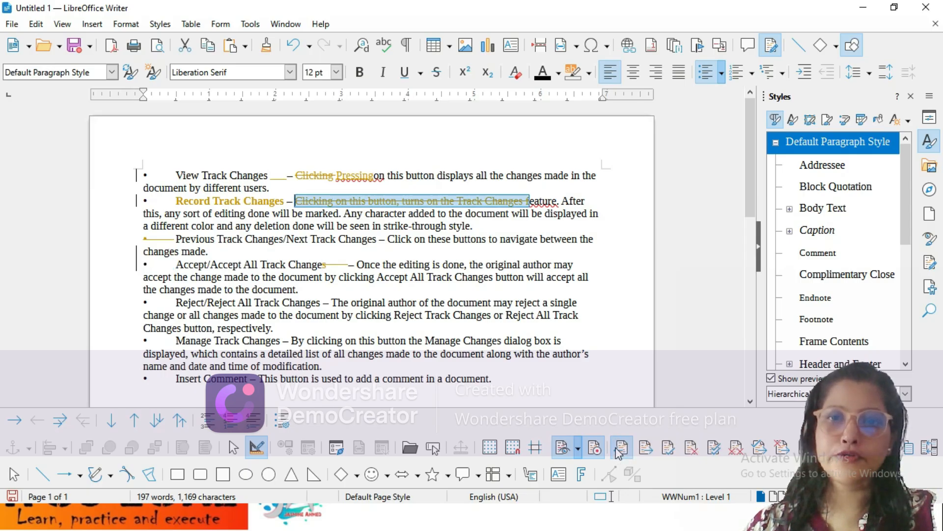
pyautogui.click(620, 448)
pyautogui.click(620, 448)
pyautogui.click(620, 449)
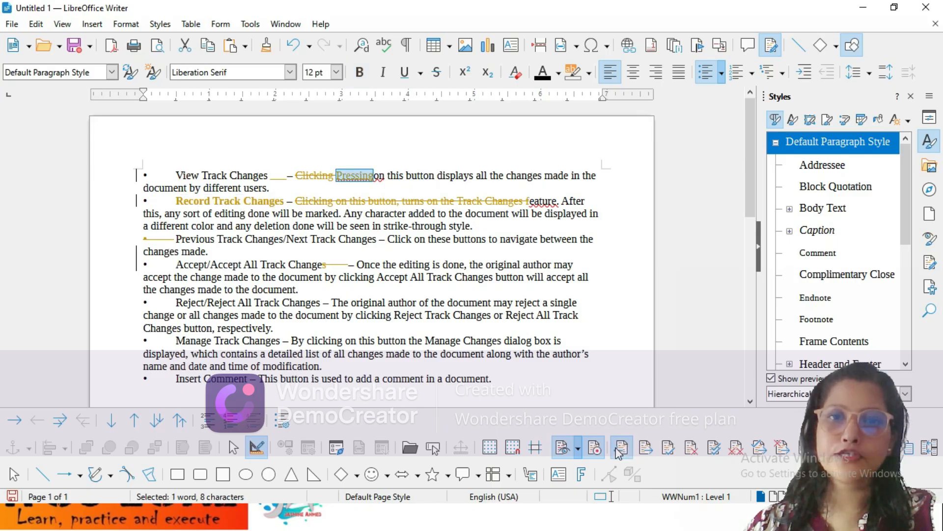
pyautogui.click(620, 448)
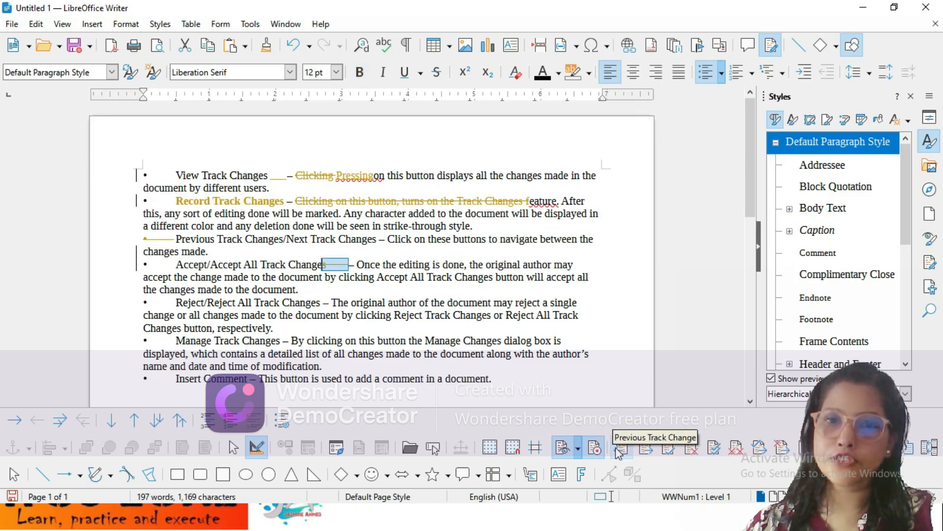
# Step: Step forwards through the tracked changes from the deleted word "Clicking" in the first bullet to the deleted text in the second
pyautogui.click(320, 179)
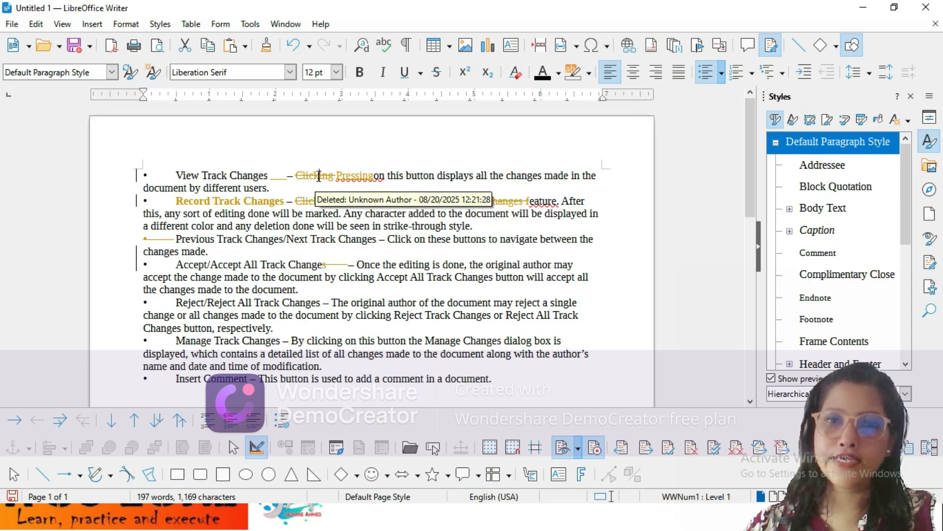
pyautogui.moveTo(333, 180)
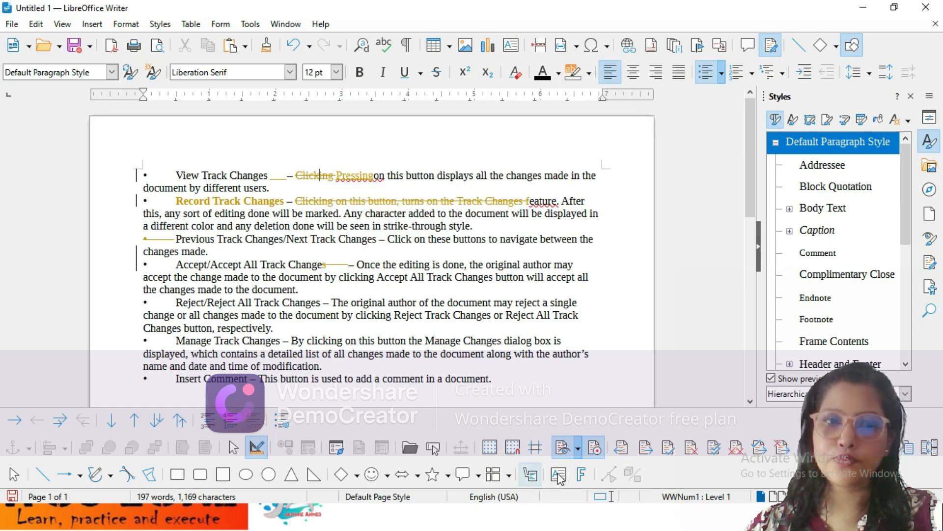
pyautogui.click(639, 452)
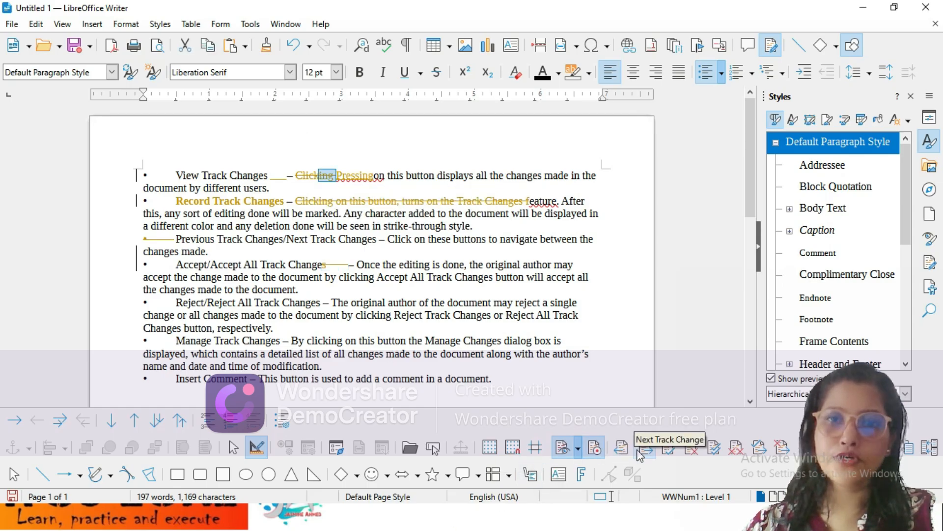
pyautogui.click(639, 452)
pyautogui.click(639, 451)
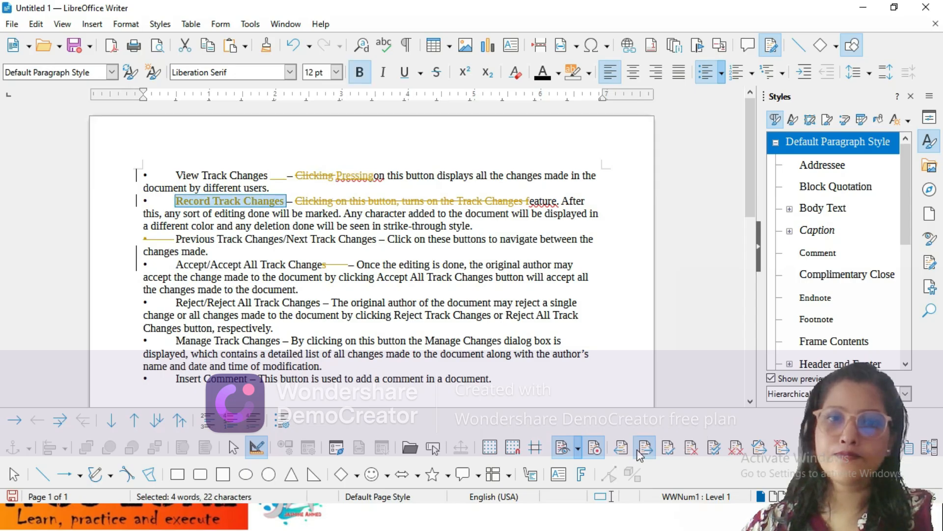
pyautogui.click(640, 451)
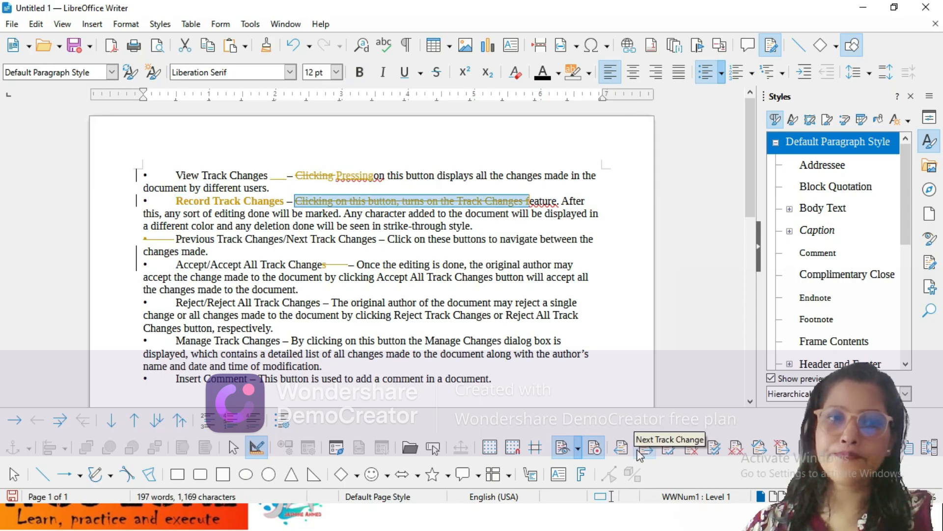
# Step: Accept the tracked deletion that follows "Record Track Changes –" in the second bullet
pyautogui.click(665, 454)
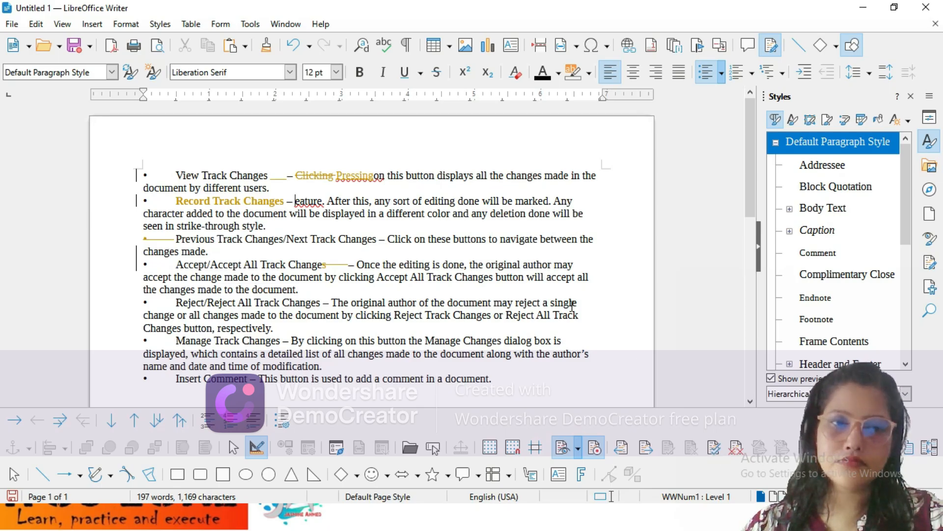
pyautogui.click(320, 175)
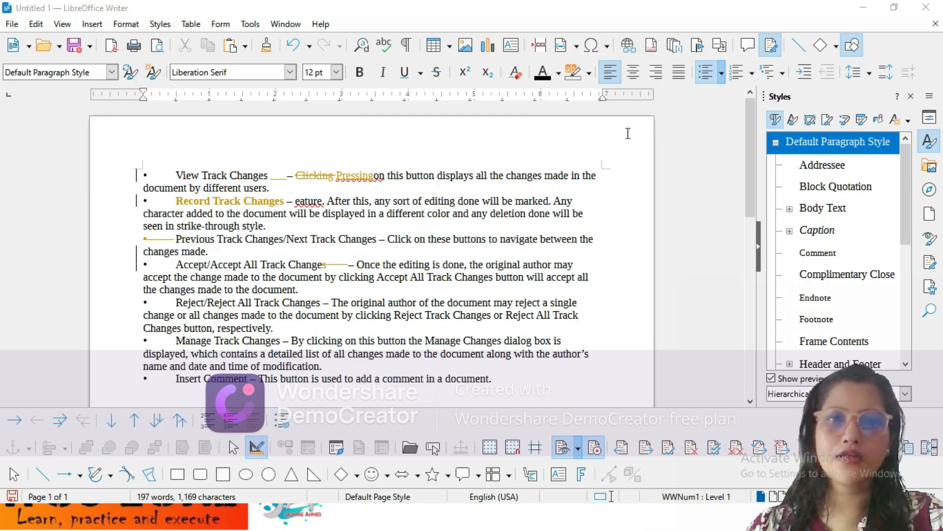
pyautogui.hotkey('alt', 'Tab')
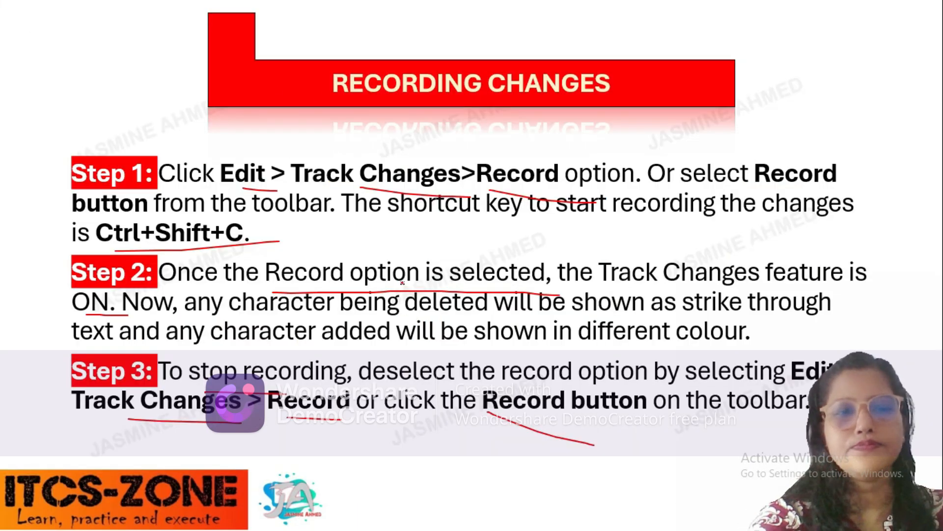
pyautogui.press('Right')
pyautogui.moveTo(348, 94); pyautogui.dragTo(704, 75)
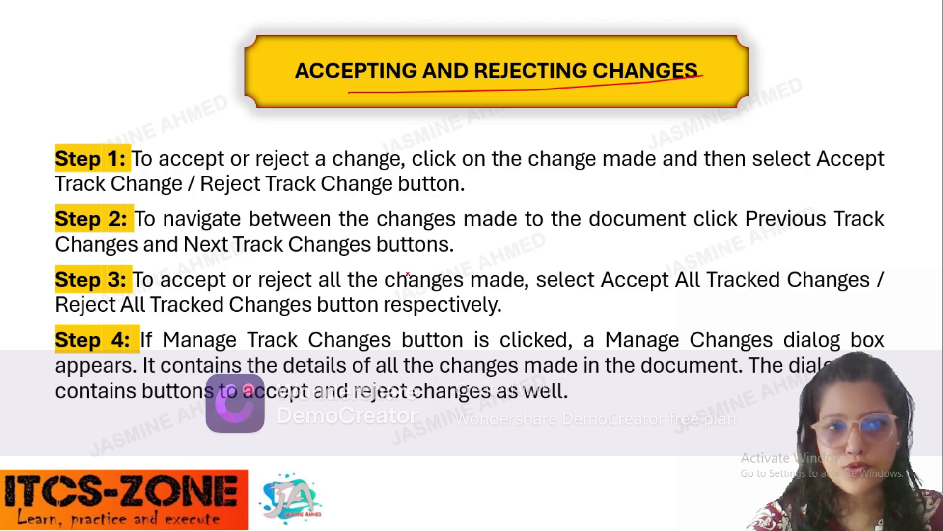
pyautogui.press('Right')
pyautogui.moveTo(421, 117); pyautogui.dragTo(507, 123)
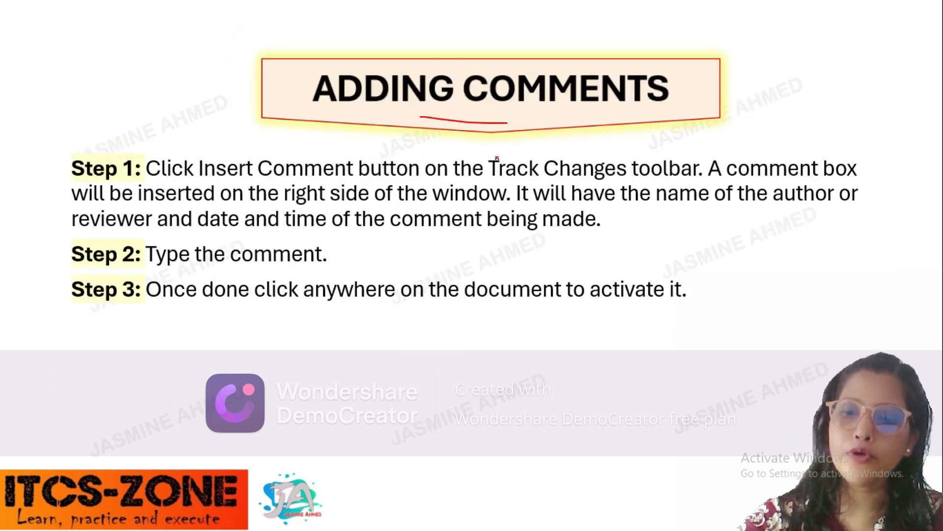
pyautogui.hotkey('alt', 'Tab')
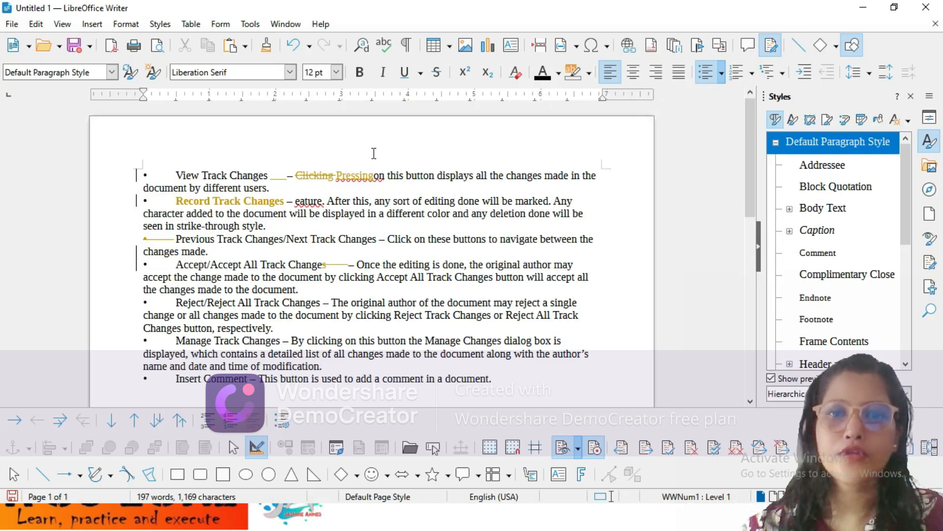
pyautogui.moveTo(346, 176)
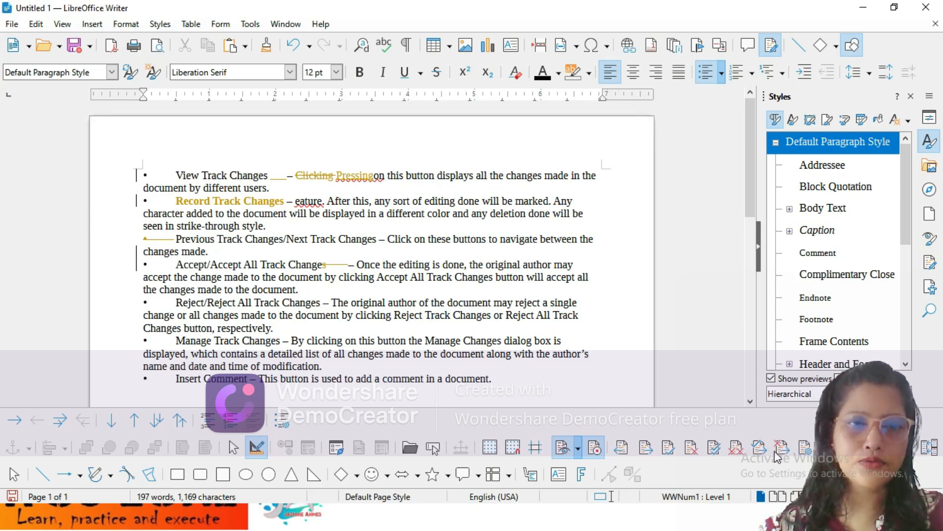
pyautogui.moveTo(856, 435); pyautogui.dragTo(787, 476)
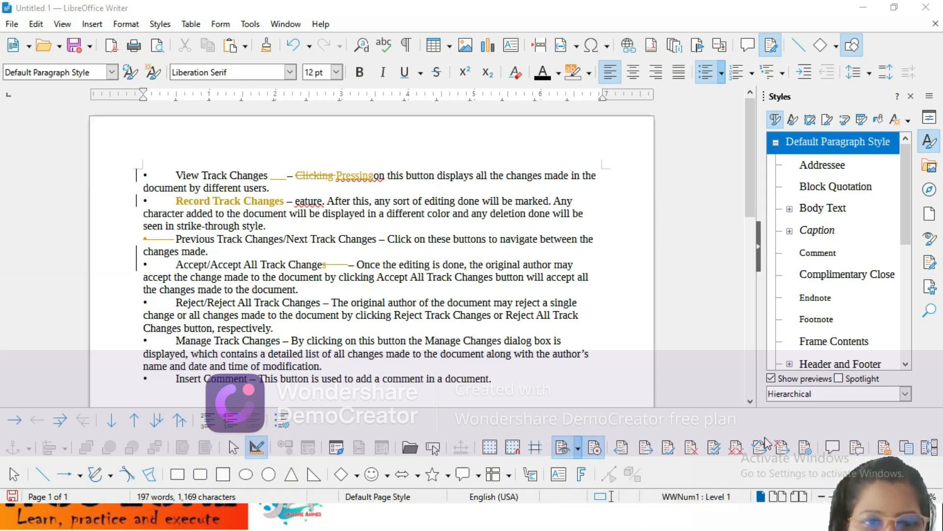
# Step: Attach the change comment "ITCS-ZONE" to the tracked insertion "Pressing" in the first bullet
pyautogui.click(343, 175)
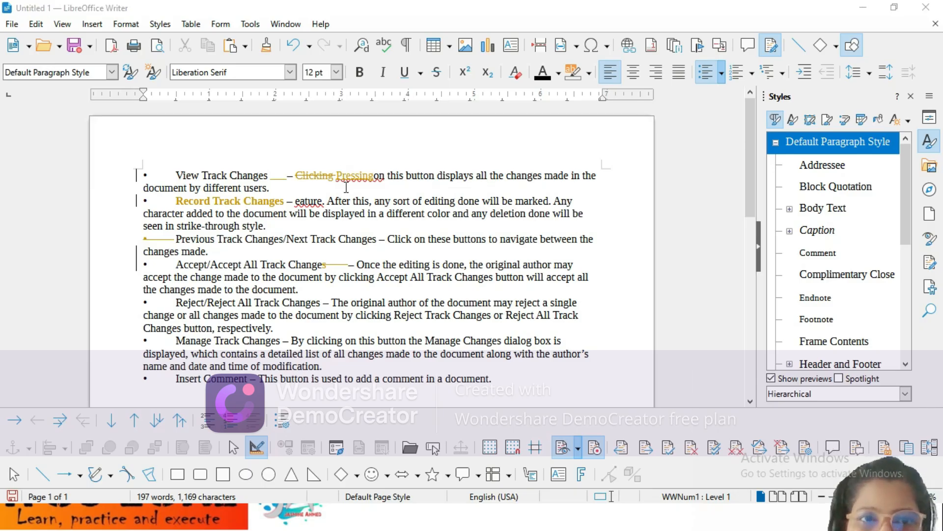
pyautogui.click(773, 48)
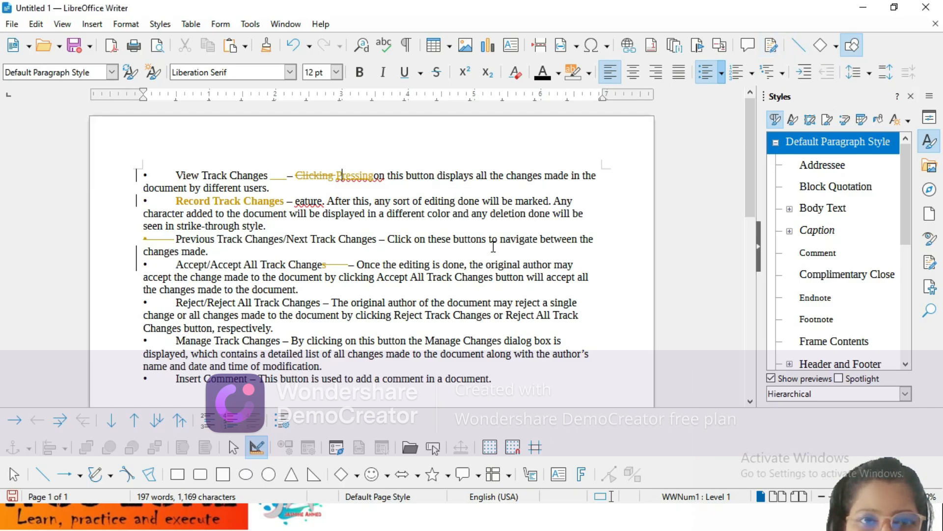
pyautogui.click(772, 47)
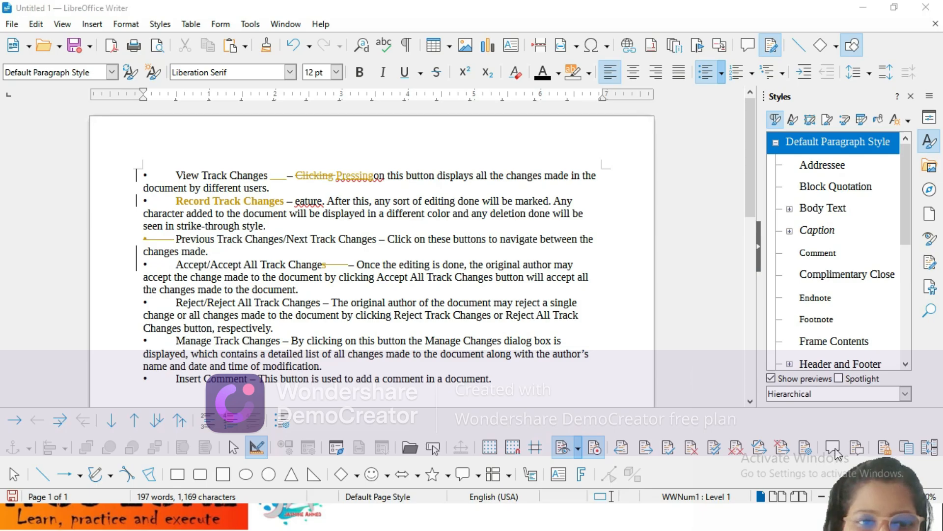
pyautogui.click(35, 23)
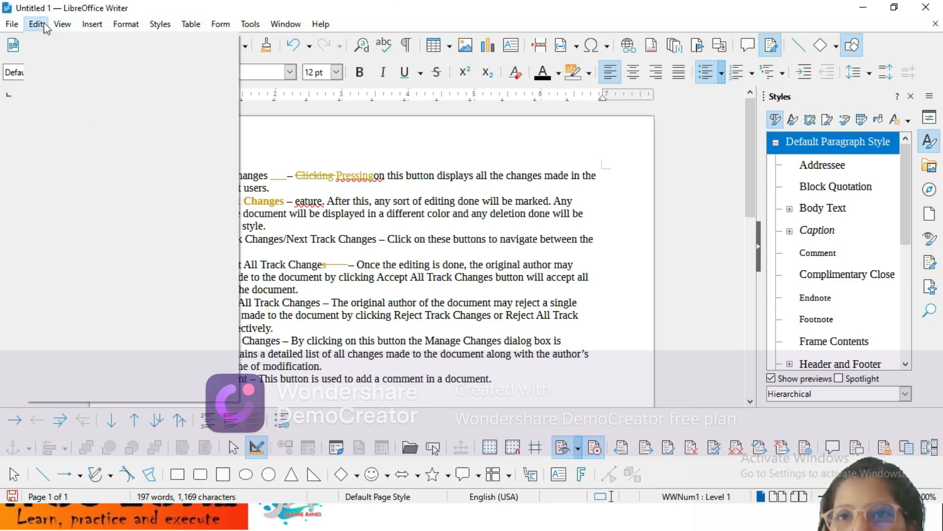
pyautogui.moveTo(75, 251)
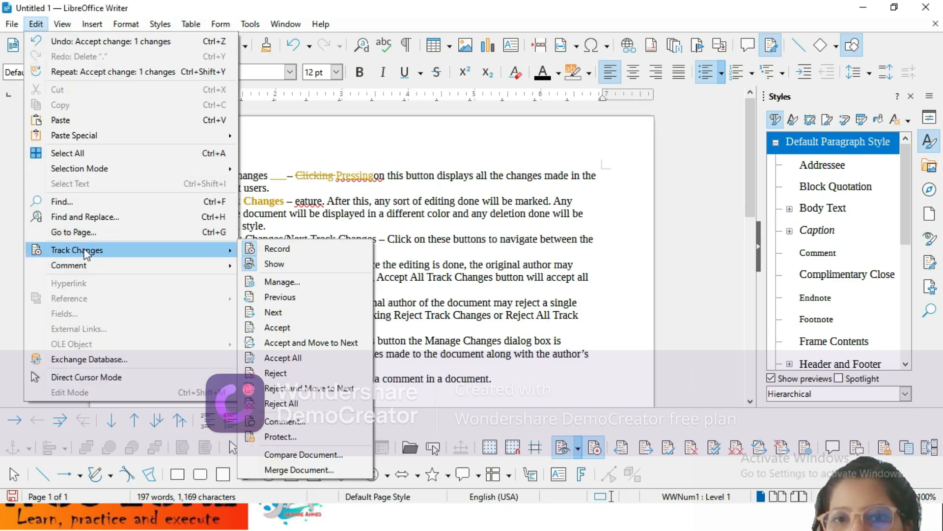
pyautogui.click(289, 423)
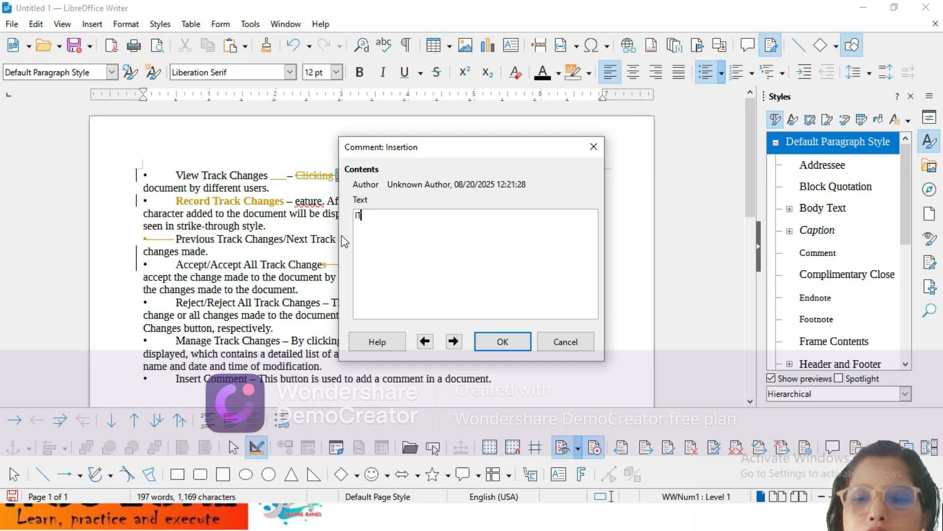
pyautogui.write('ITCS')
pyautogui.write('-ZC')
pyautogui.write('NE')
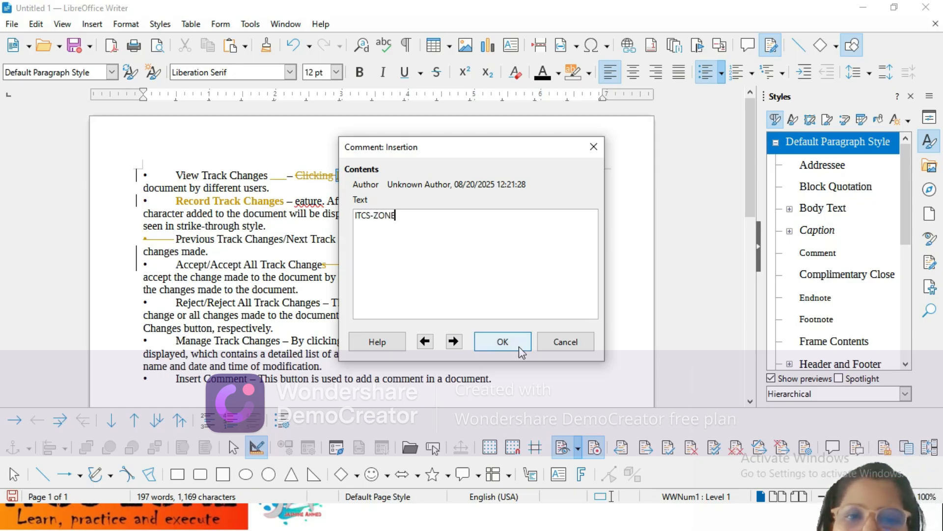
pyautogui.click(503, 341)
pyautogui.rightClick(345, 178)
pyautogui.click(320, 206)
pyautogui.moveTo(334, 173)
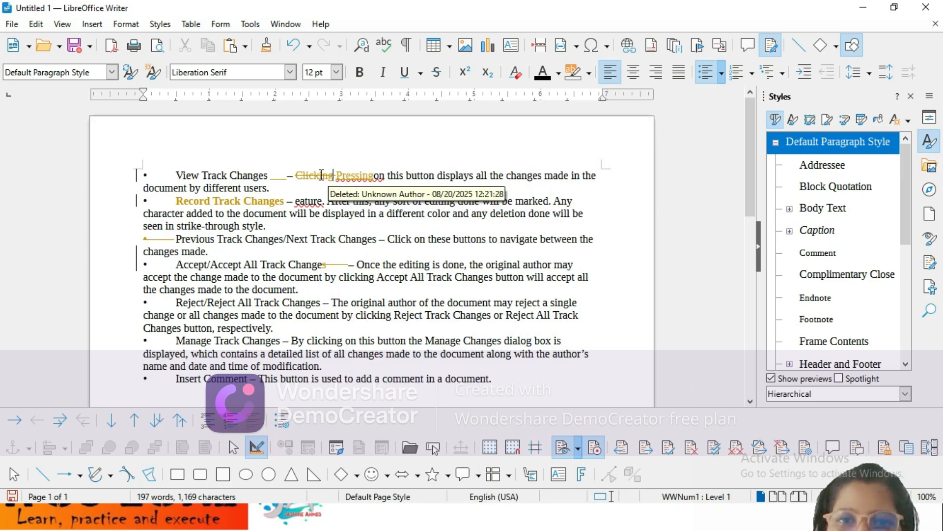
pyautogui.rightClick(353, 172)
pyautogui.press('Escape')
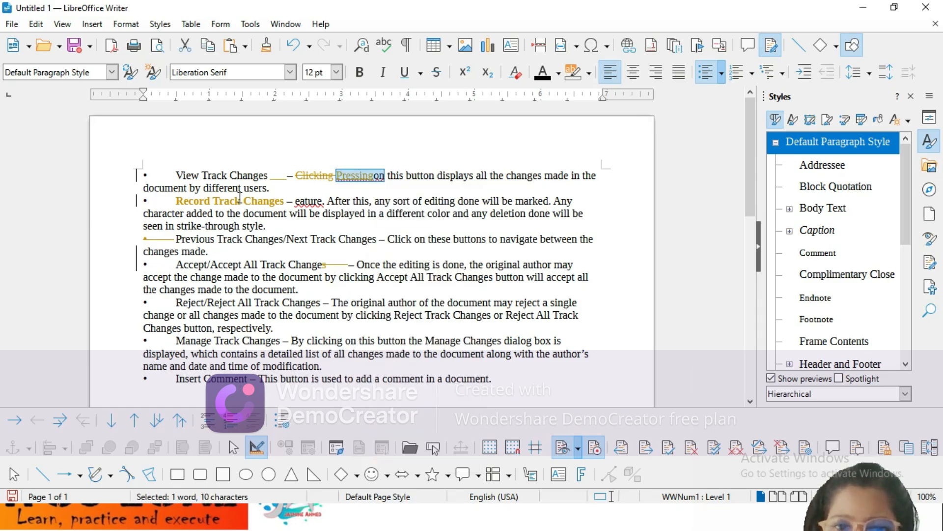
# Step: Reopen the change comment on the tracked insertion "Pressing" to review its text, and close it again
pyautogui.click(347, 175)
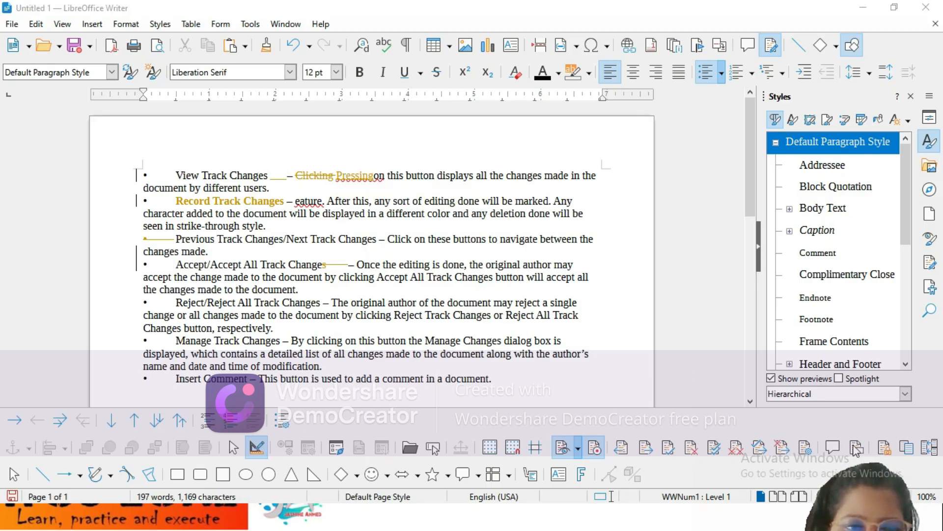
pyautogui.click(36, 24)
pyautogui.moveTo(65, 249)
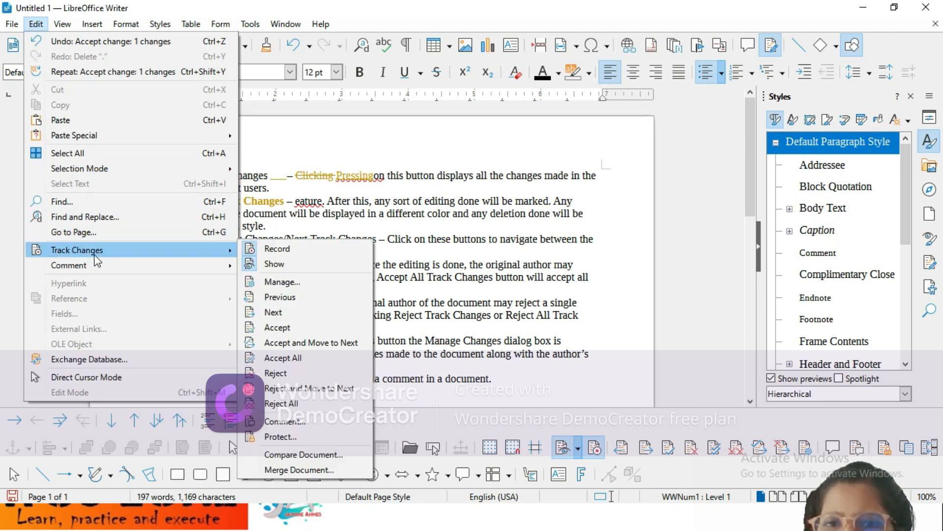
pyautogui.click(278, 422)
pyautogui.moveTo(397, 217); pyautogui.dragTo(344, 216)
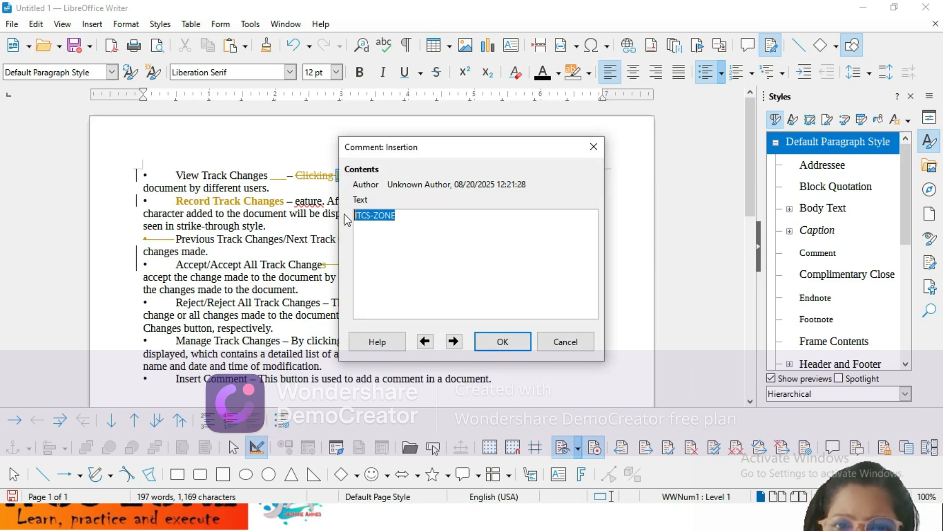
pyautogui.click(496, 343)
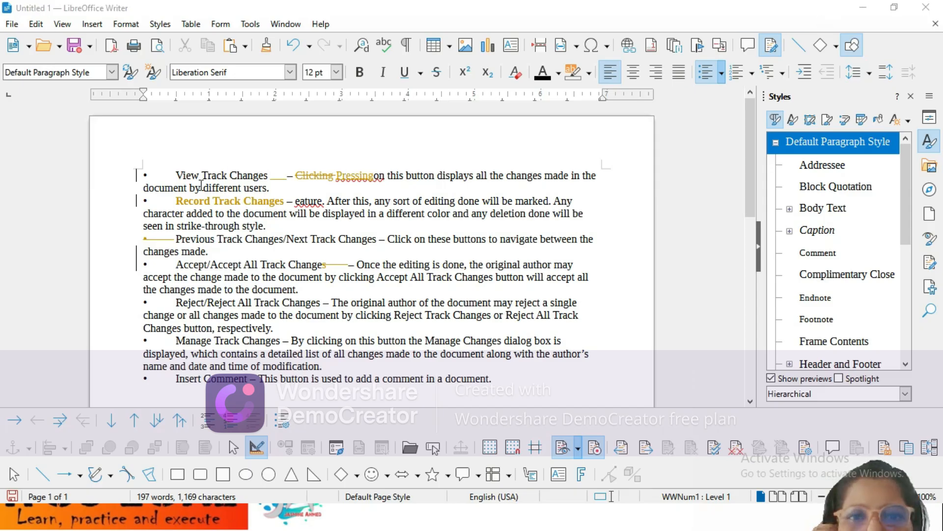
# Step: Insert a margin comment reading "ITCS_ZONE" at the word "Pressing" in the first bullet and return to the document text
pyautogui.click(367, 175)
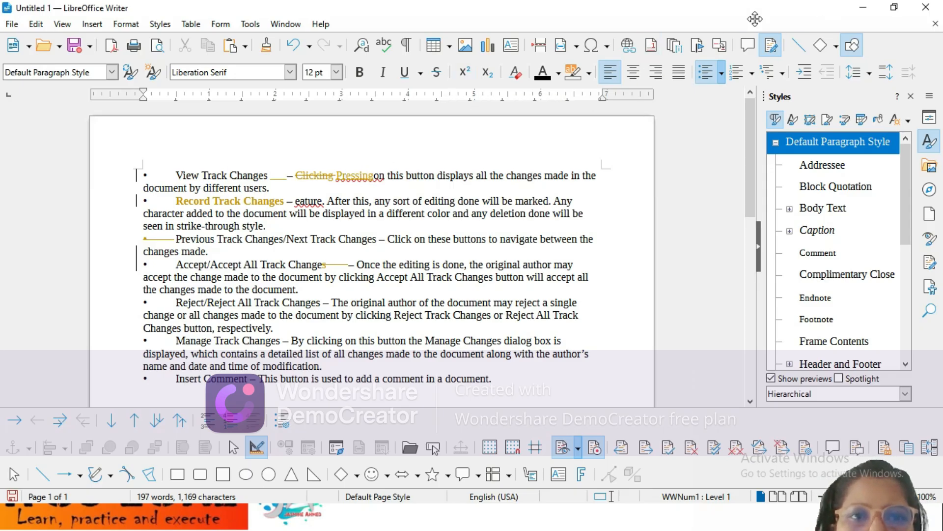
pyautogui.click(747, 45)
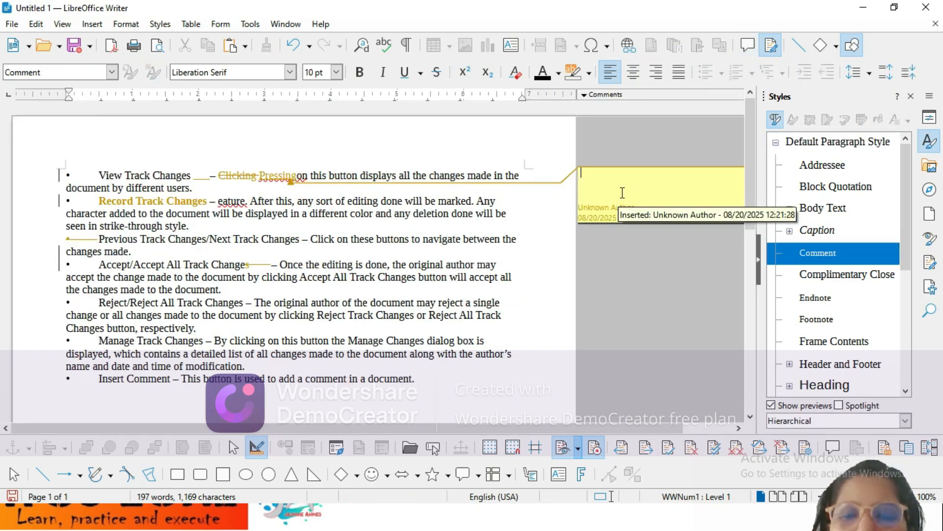
pyautogui.write('ITCS_ZONE')
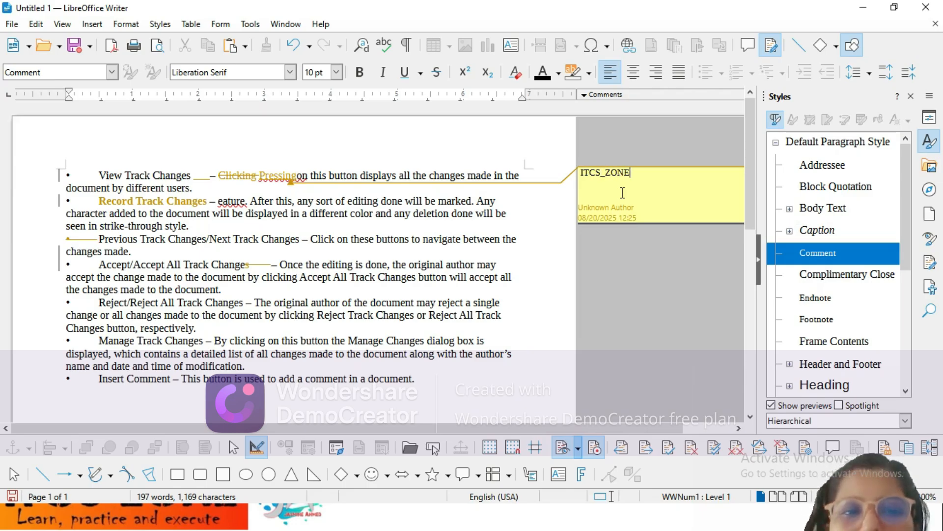
pyautogui.click(614, 255)
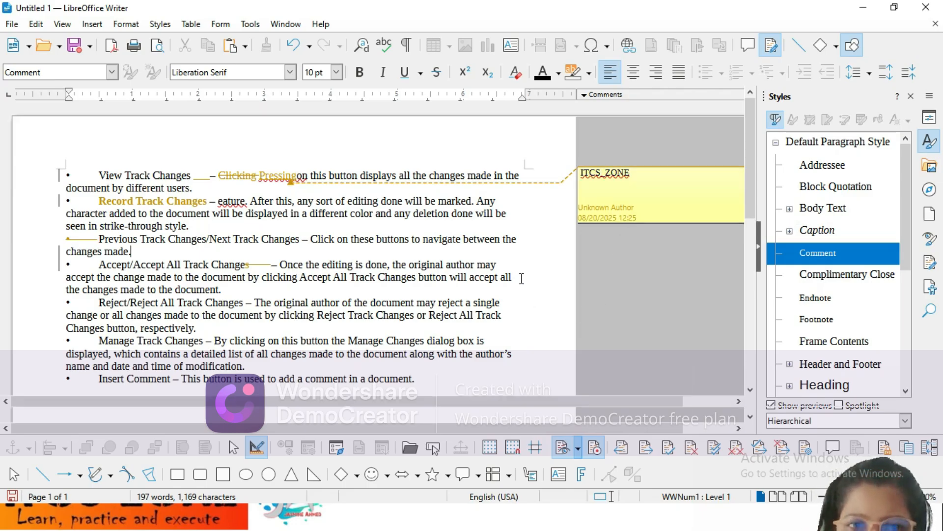
pyautogui.click(360, 240)
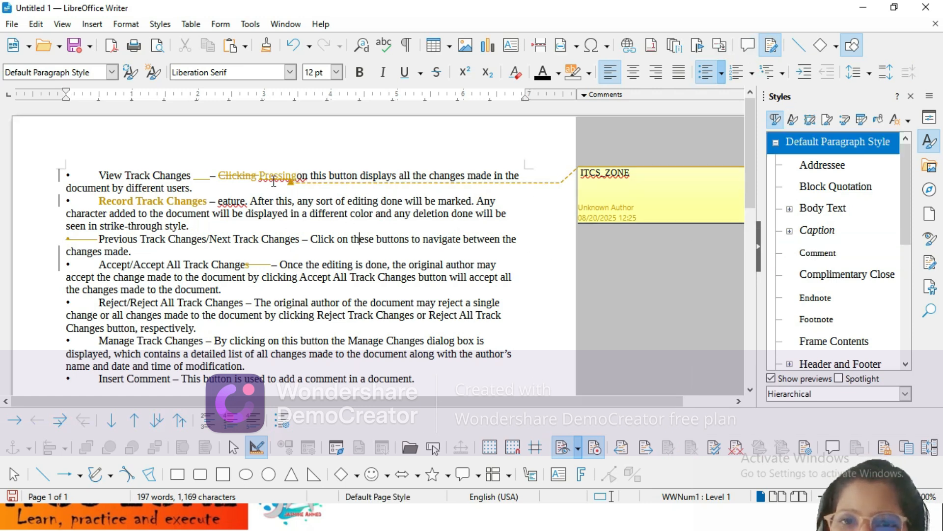
pyautogui.moveTo(271, 175)
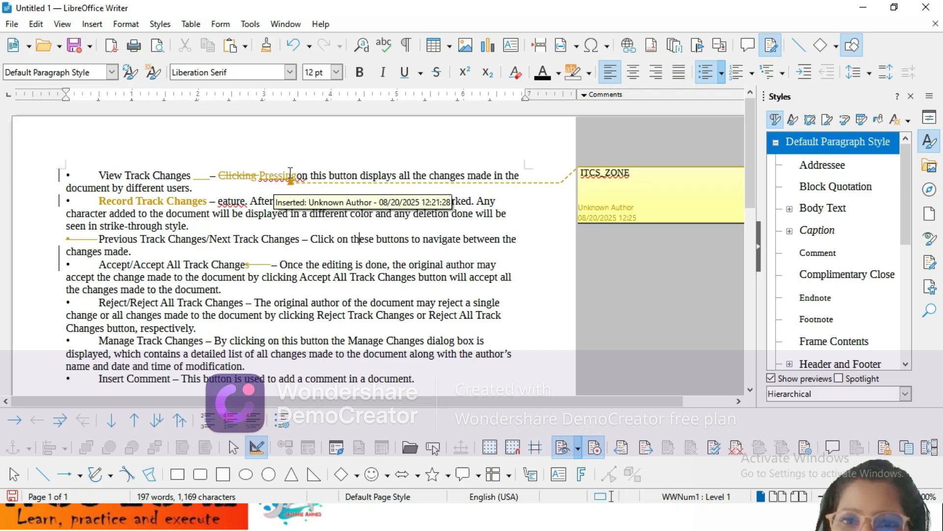
pyautogui.rightClick(592, 181)
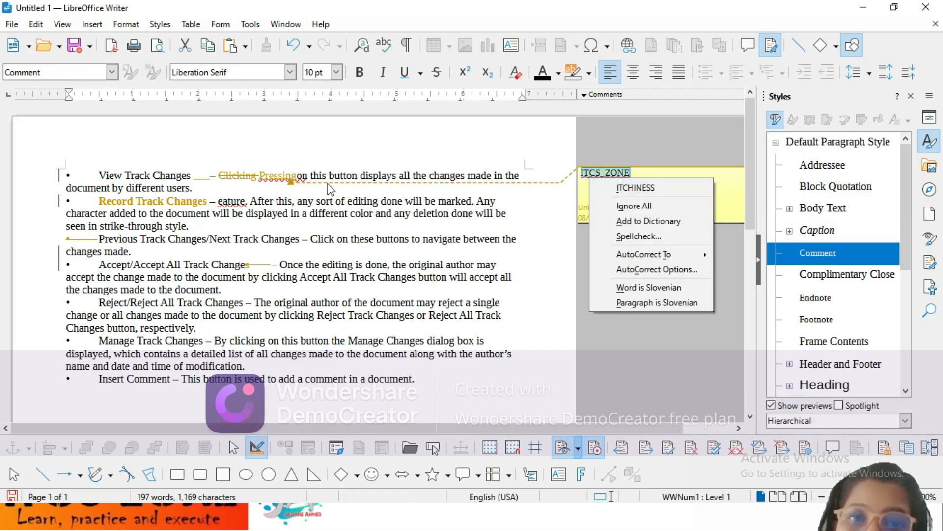
pyautogui.click(294, 184)
pyautogui.rightClick(282, 173)
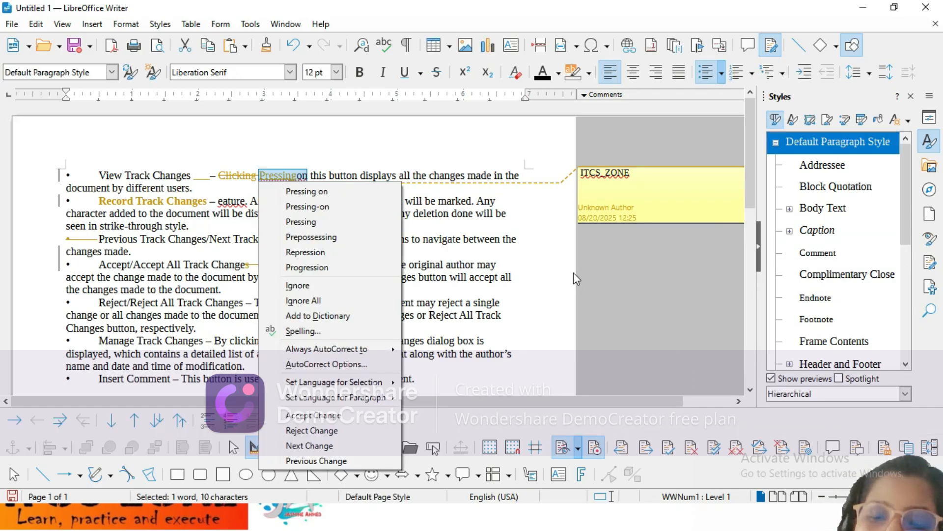
pyautogui.hotkey('alt', 'Tab')
pyautogui.hotkey('alt', 'Tab')
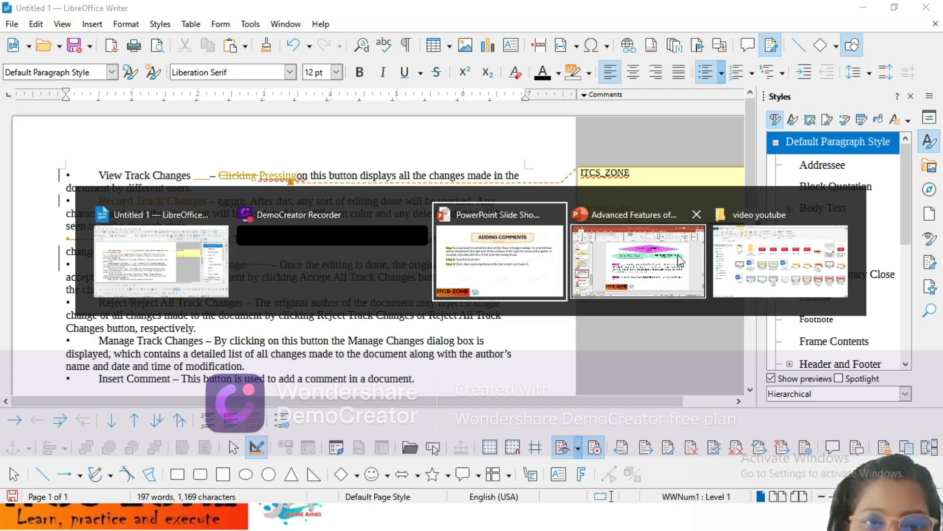
pyautogui.click(590, 256)
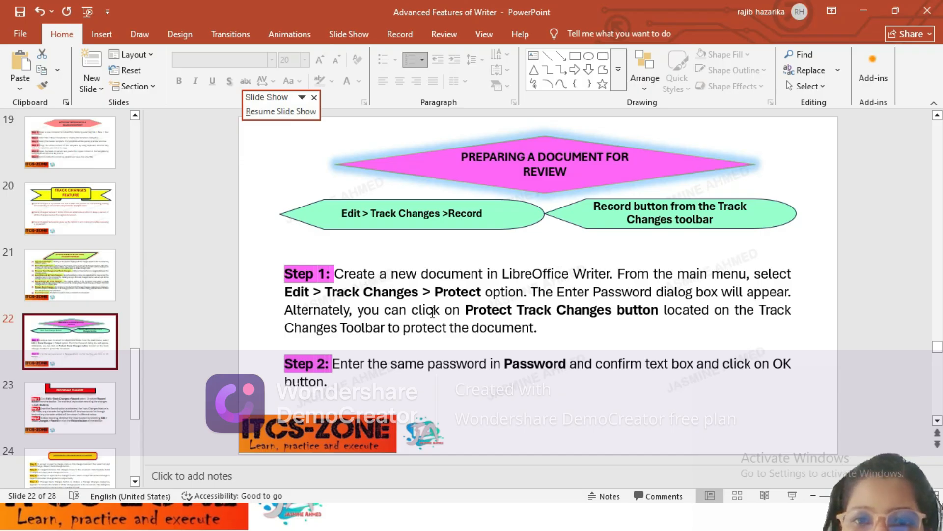
pyautogui.hotkey('alt', 'Tab')
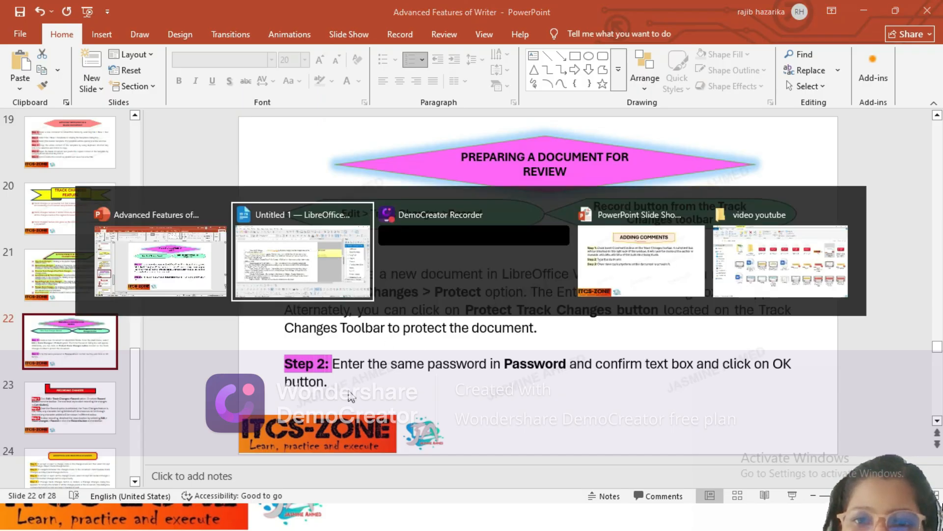
pyautogui.hotkey('alt', 'Tab')
pyautogui.hotkey('alt', 'Tab')
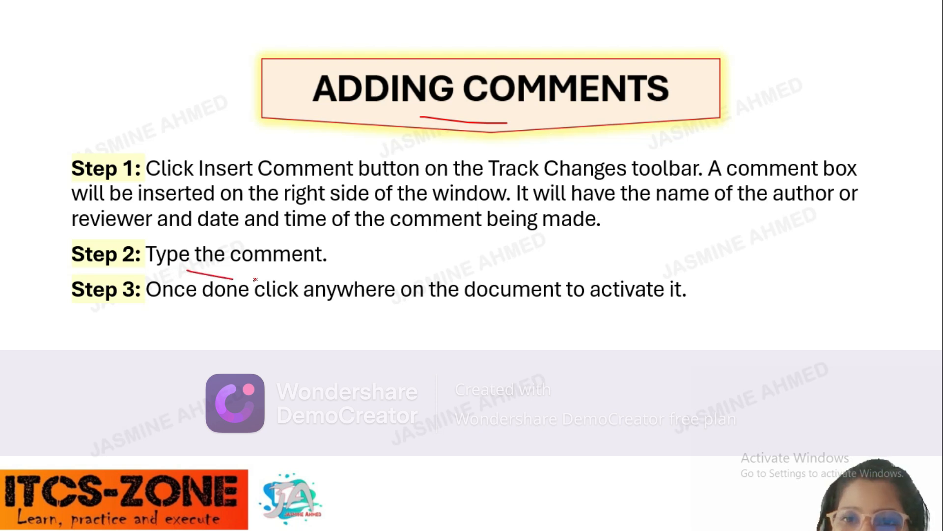
pyautogui.moveTo(179, 310); pyautogui.dragTo(809, 310)
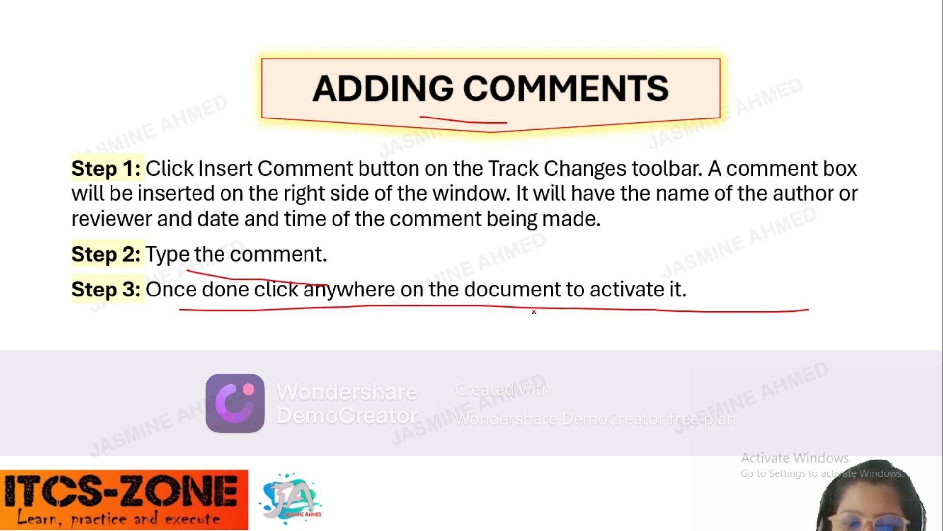
pyautogui.press('Right')
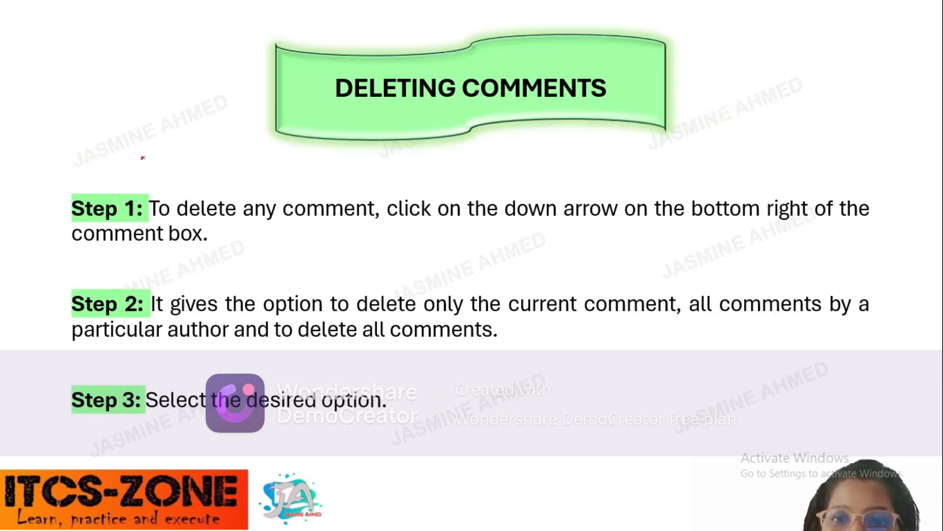
pyautogui.moveTo(221, 229); pyautogui.dragTo(538, 229)
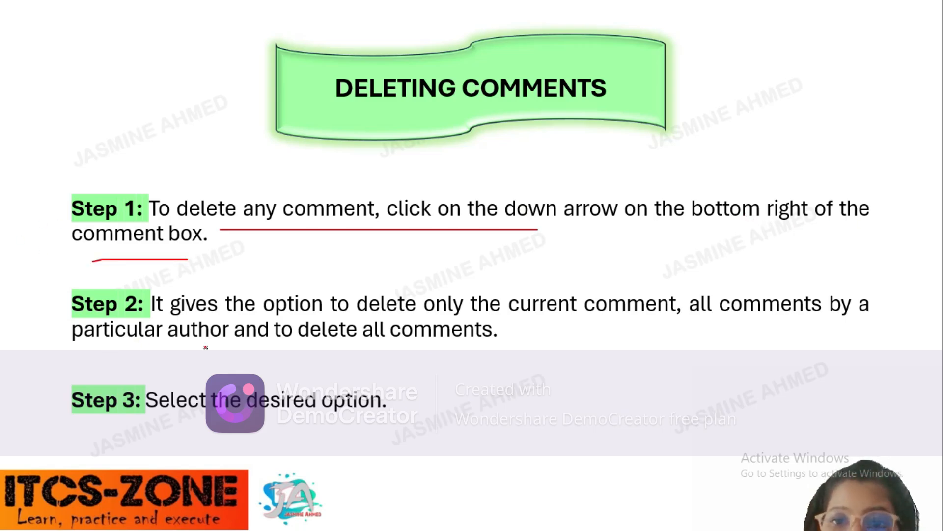
pyautogui.moveTo(332, 324)
pyautogui.mouseDown()
pyautogui.moveTo(556, 335)
pyautogui.moveTo(818, 317)
pyautogui.mouseUp()
pyautogui.moveTo(112, 372); pyautogui.dragTo(464, 378)
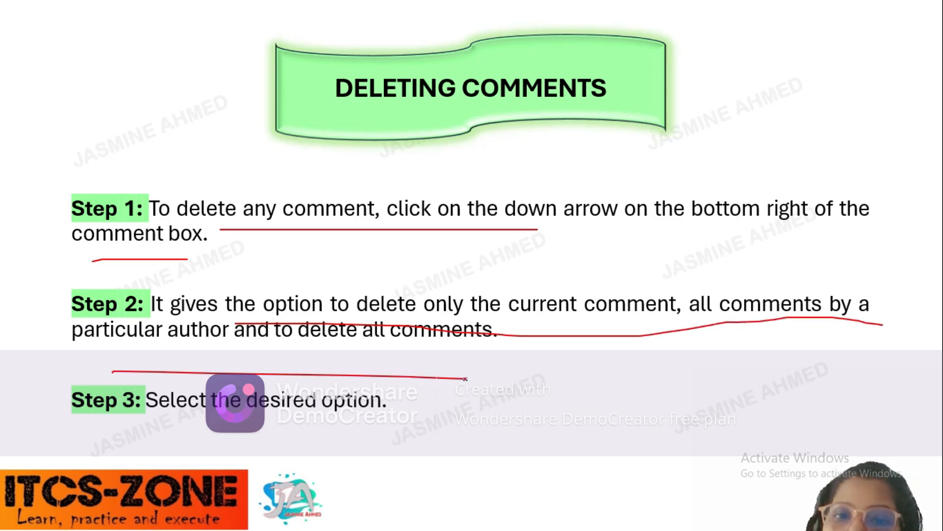
pyautogui.moveTo(298, 428); pyautogui.dragTo(387, 427)
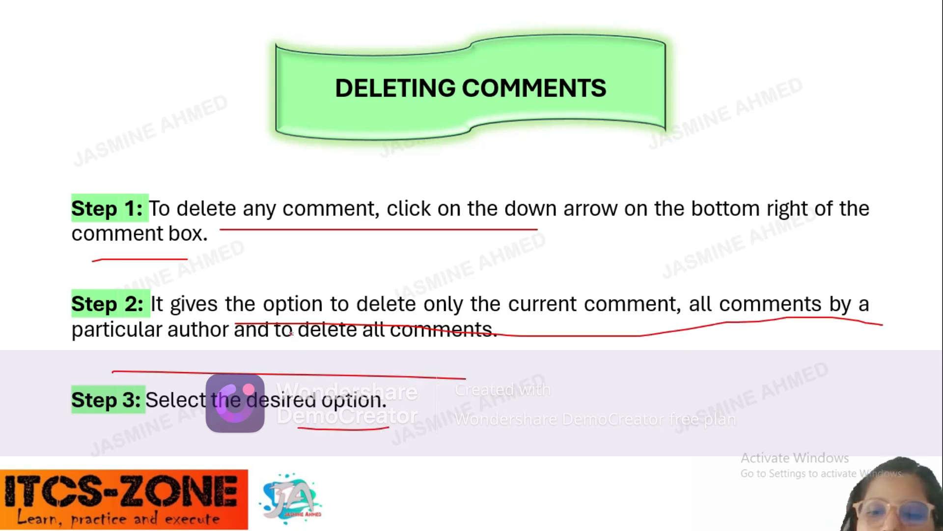
# Step: Switch to the LibreOffice Writer document and delete only the margin comment "ITCS_ZONE" anchored at the word "Pressing" in the first bullet
pyautogui.hotkey('alt', 'Tab')
pyautogui.hotkey('alt', 'Tab')
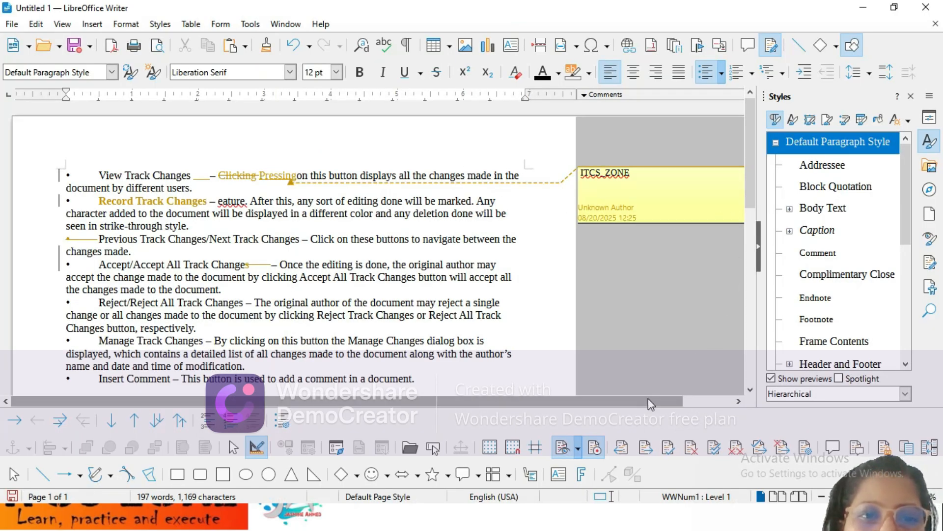
pyautogui.moveTo(647, 400); pyautogui.dragTo(697, 400)
pyautogui.click(721, 214)
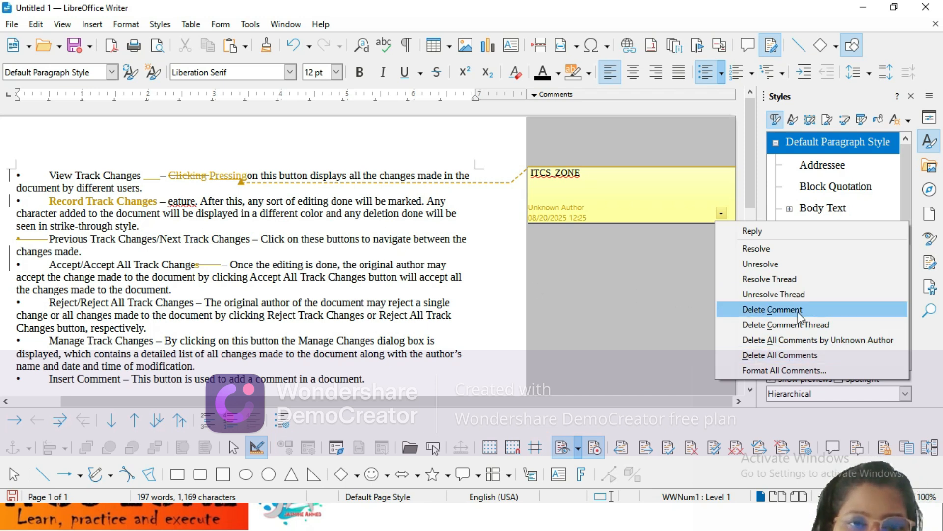
pyautogui.click(768, 309)
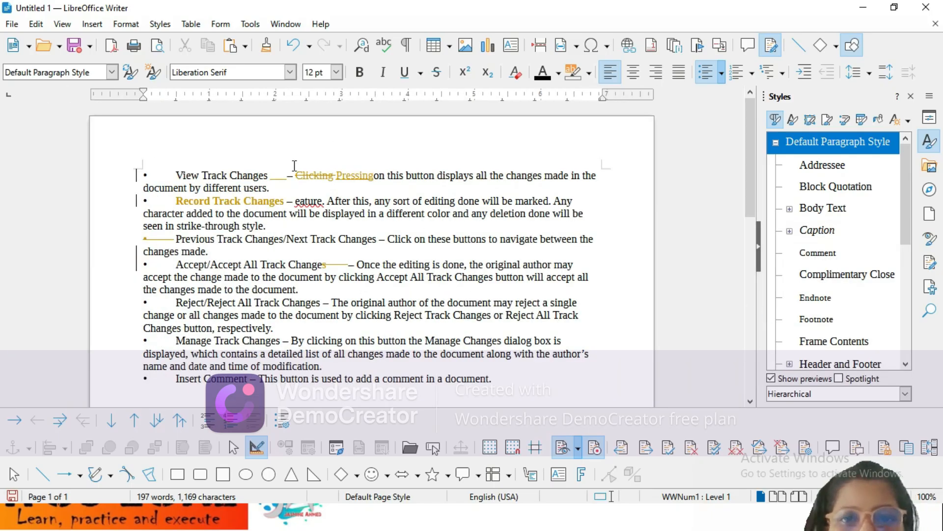
pyautogui.hotkey('alt', 'Tab')
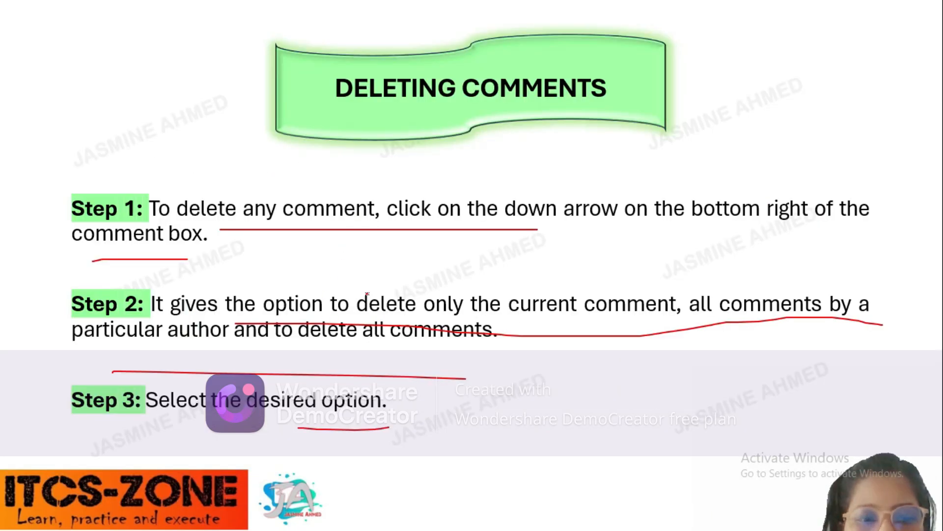
pyautogui.press('Right')
pyautogui.moveTo(315, 144); pyautogui.dragTo(678, 147)
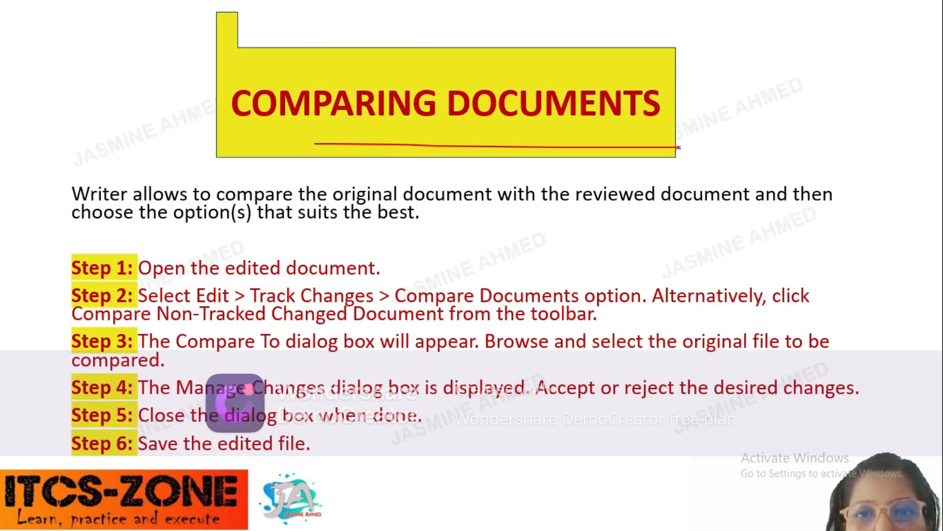